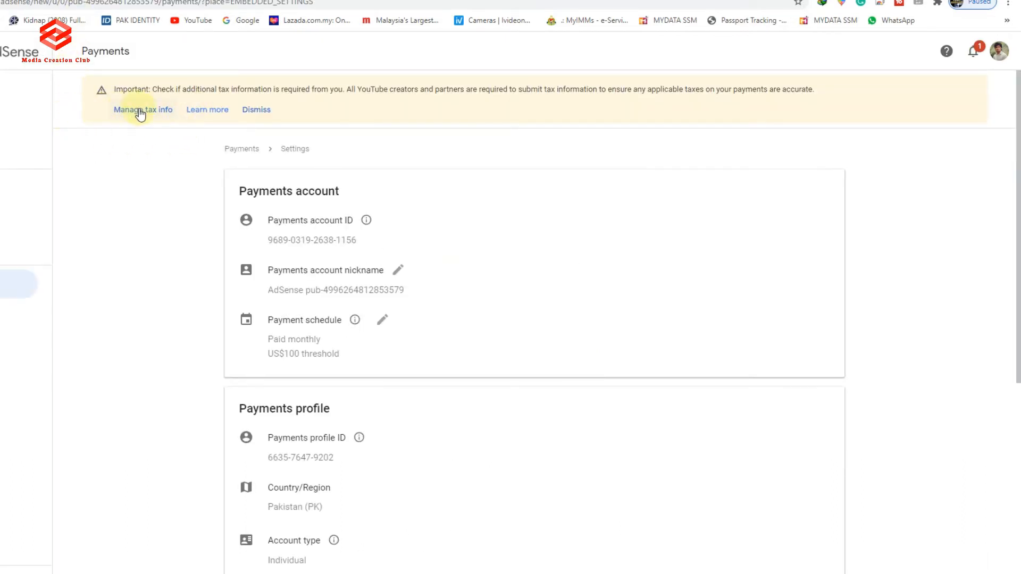
Open the AdSense home page and look over its earnings and report cards.
left_click(19, 54)
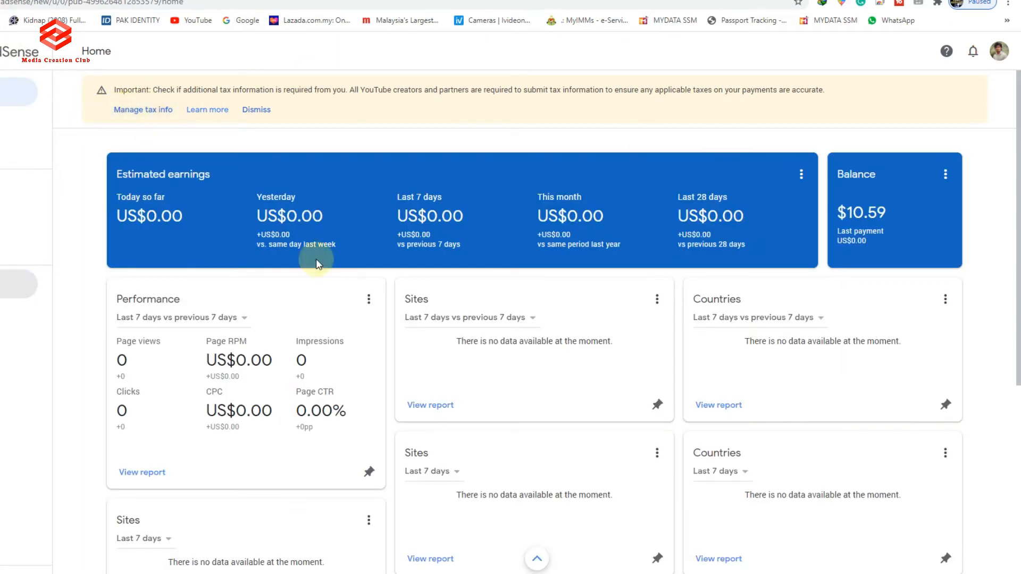
scroll(413, 333, "down", 6)
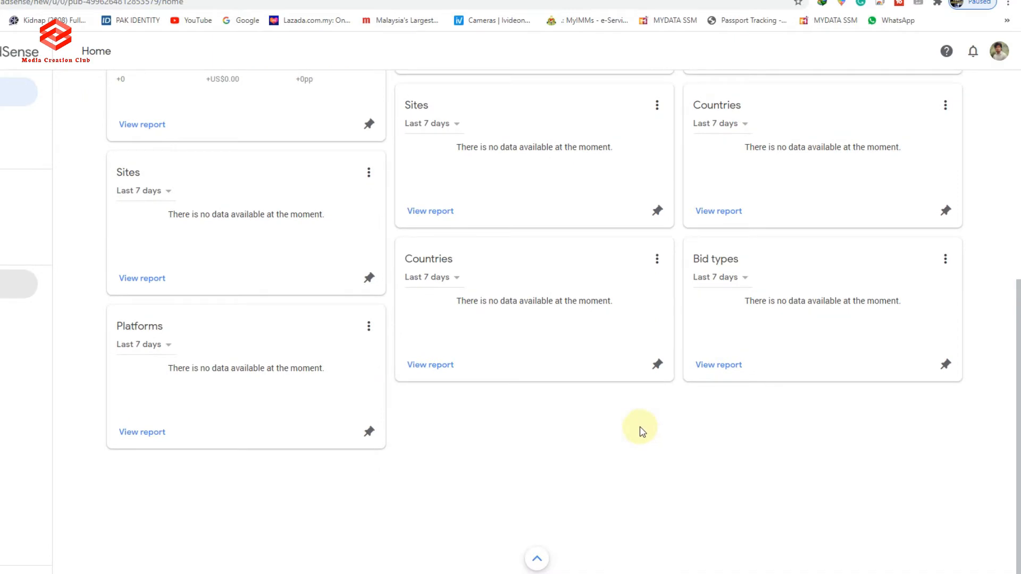
scroll(642, 429, "up", 6)
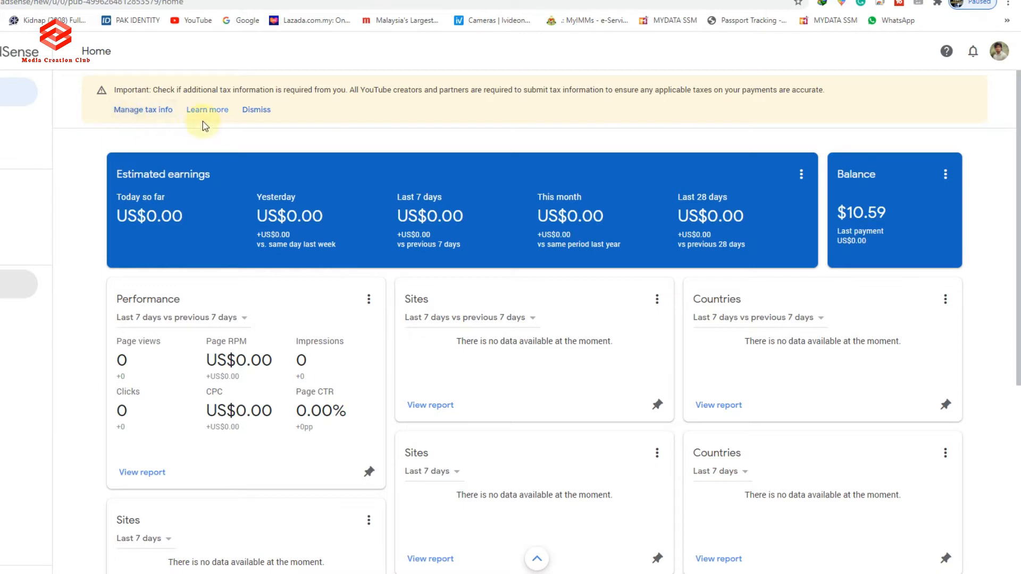
Start adding United States tax info from the tax info management page and verify the account with its password.
left_click(137, 114)
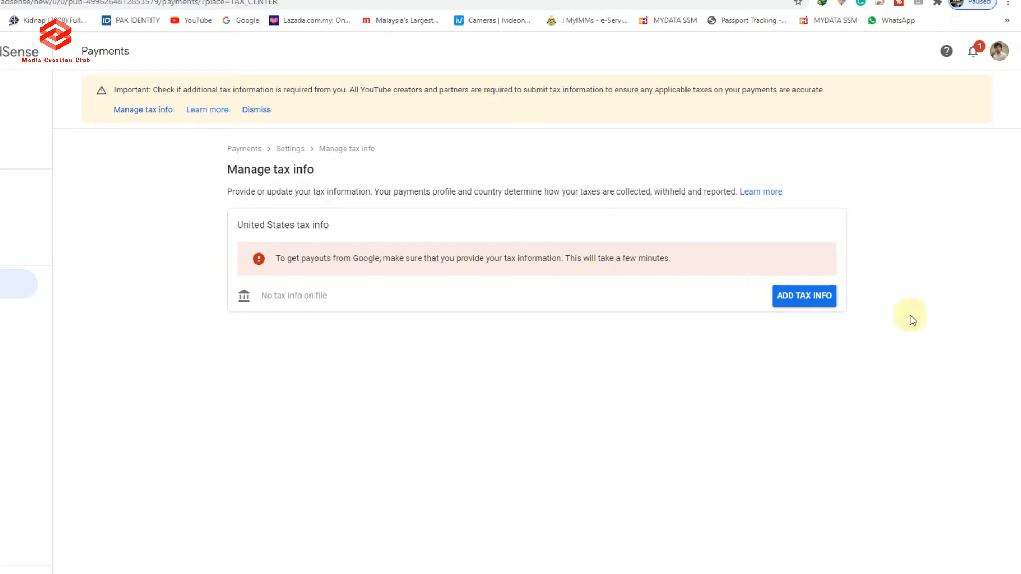
left_click(808, 300)
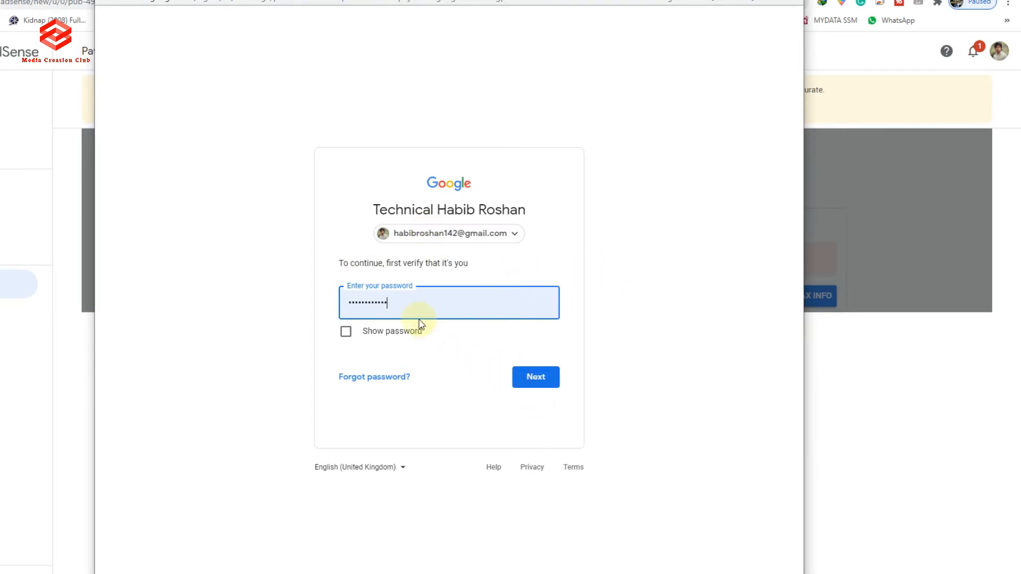
left_click(535, 386)
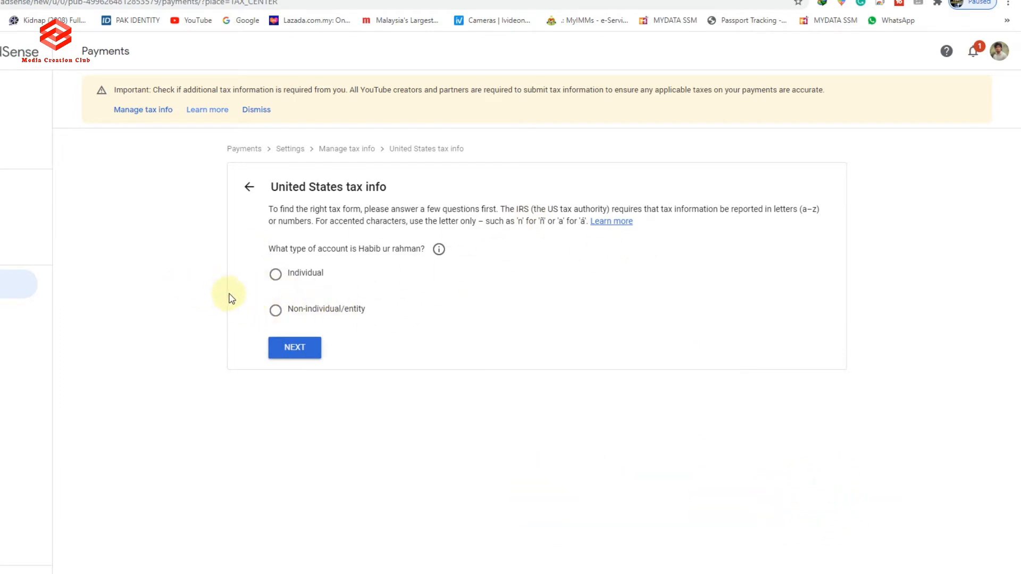
Declare the account type as Individual and not a US citizen or resident, choose W-8BEN, and start that form.
left_click(276, 276)
left_click(288, 356)
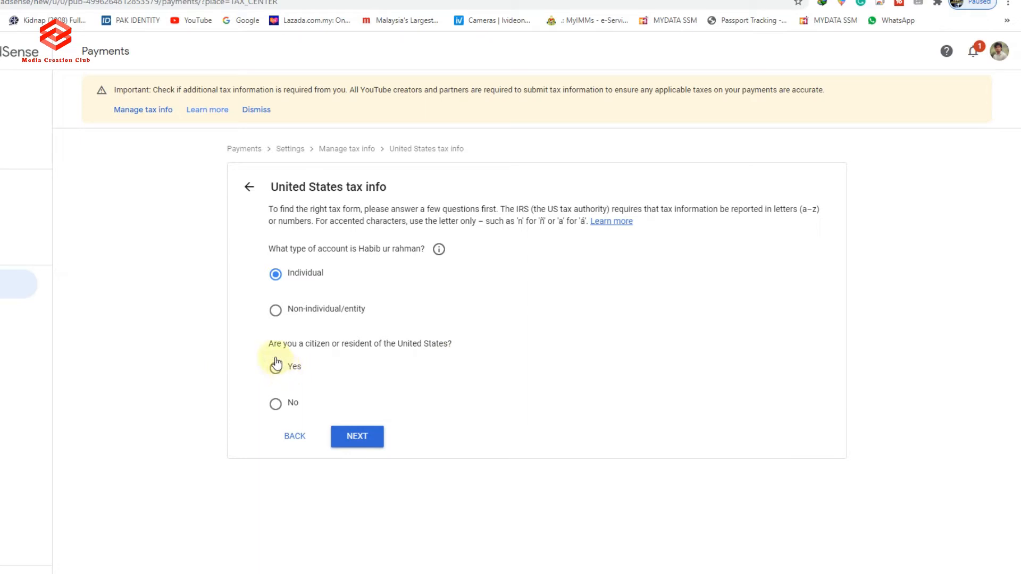
left_click(275, 407)
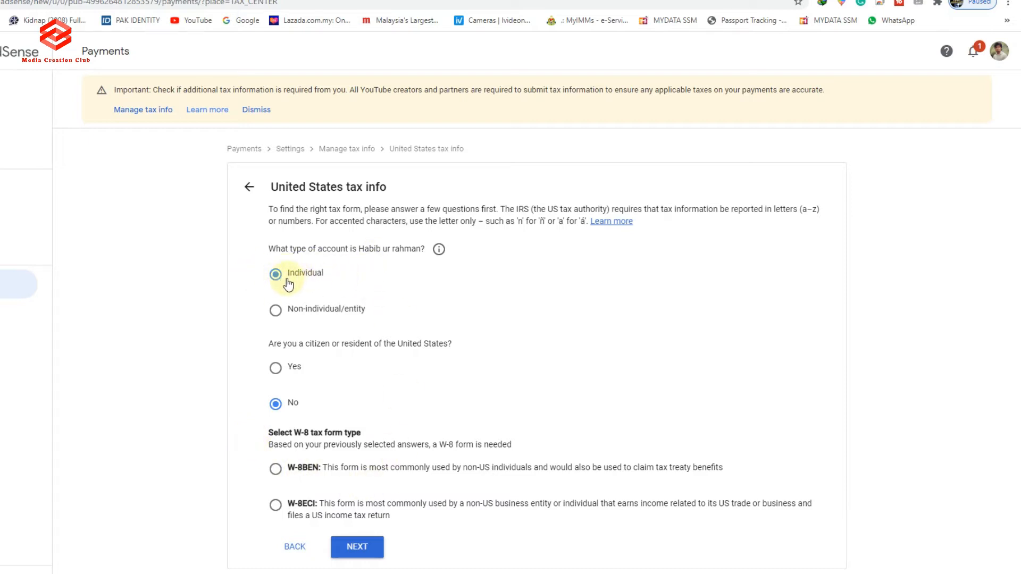
left_click(275, 471)
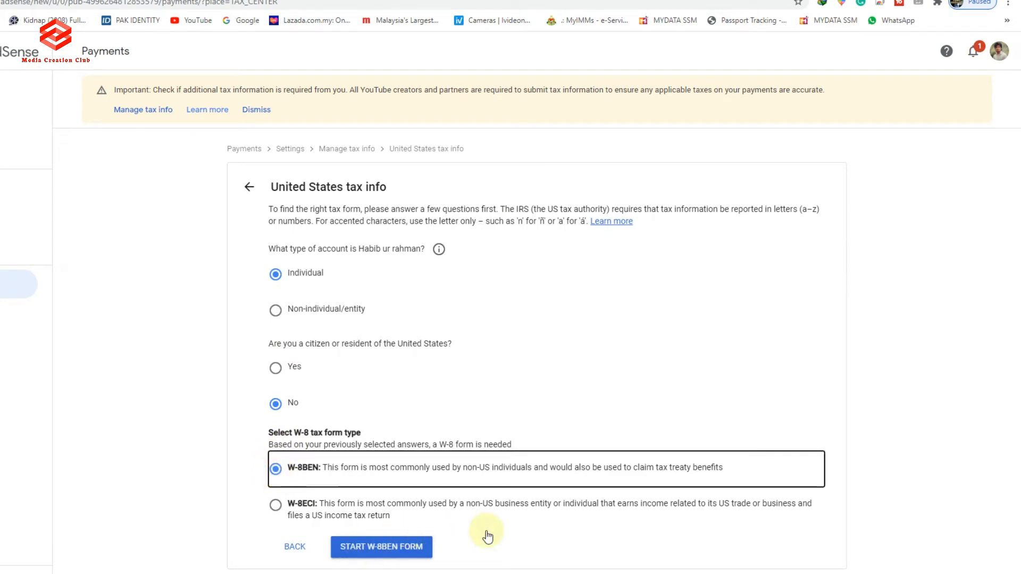
left_click(393, 552)
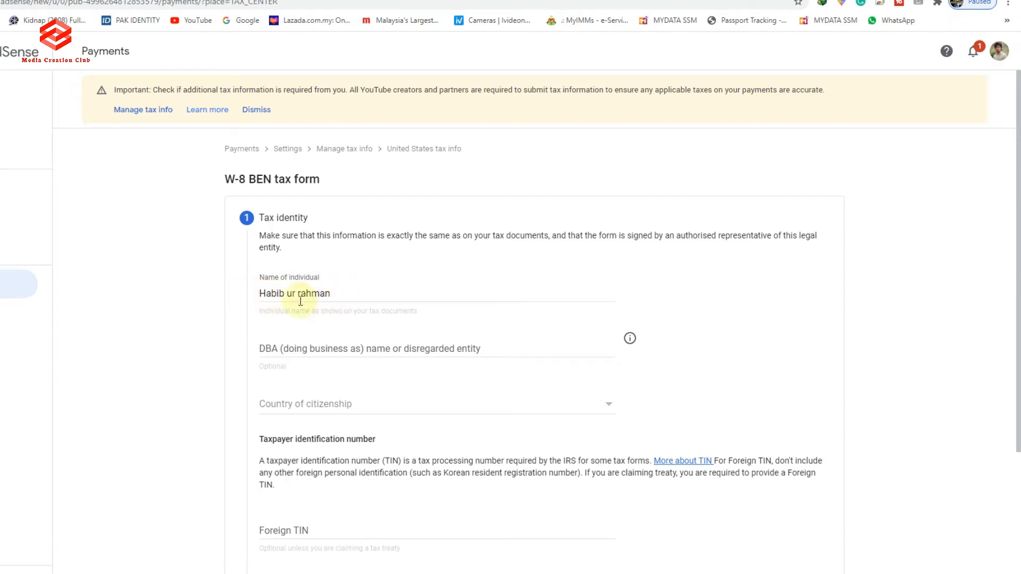
Set the country of citizenship to Pakistan, fill in the foreign TIN, and continue to the Address section.
scroll(431, 337, "down", 2)
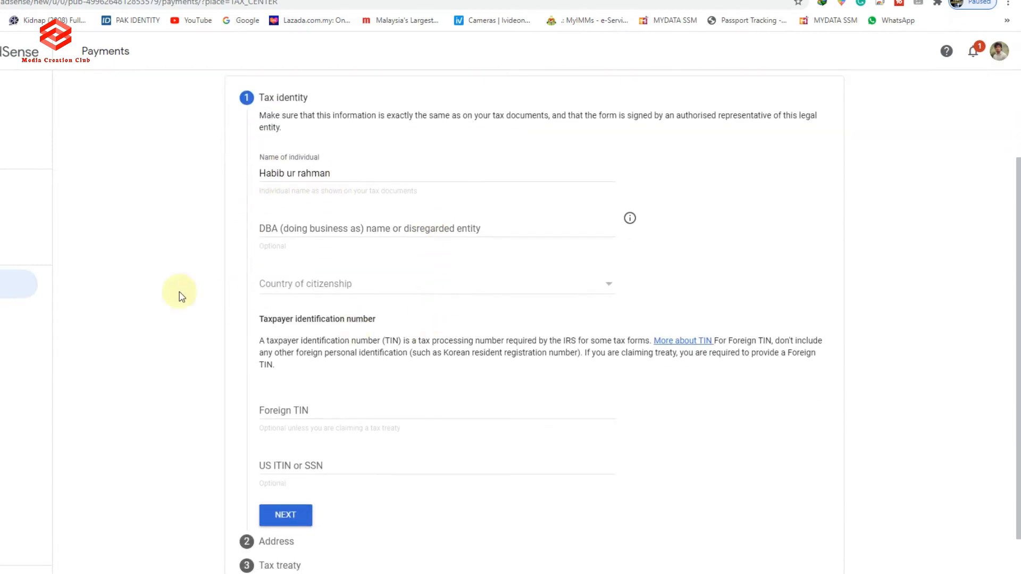
left_click(319, 289)
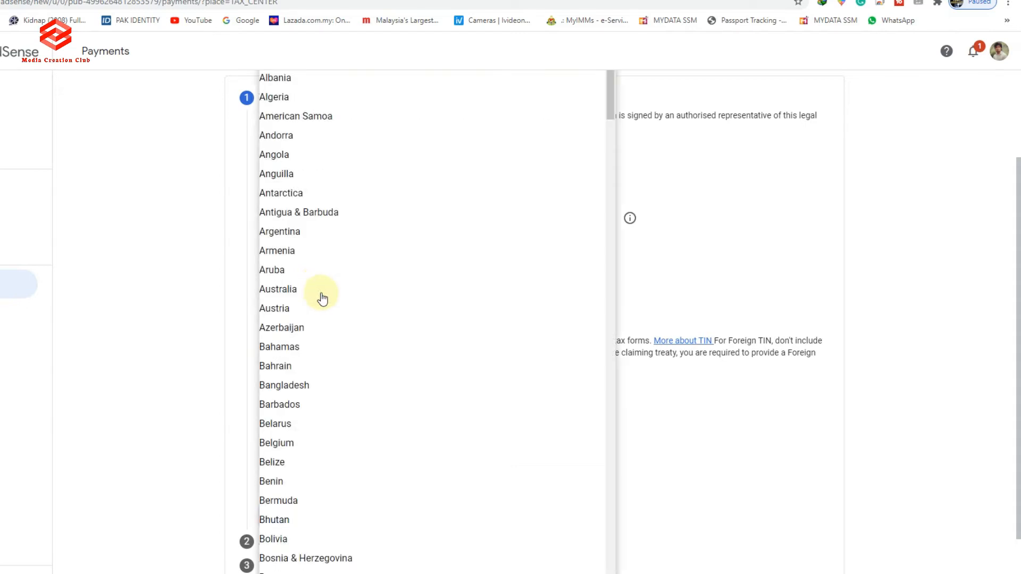
key("p")
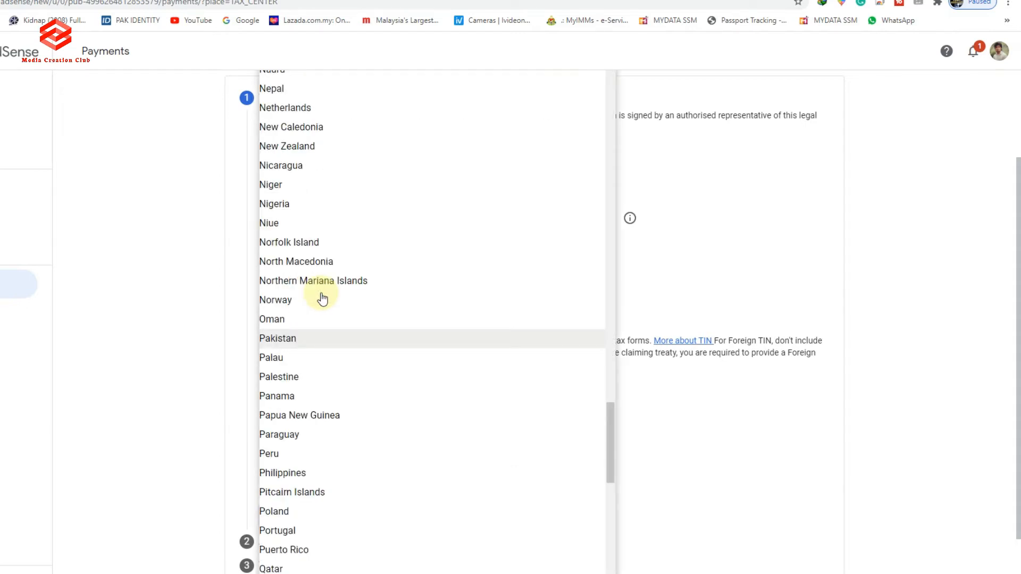
left_click(309, 344)
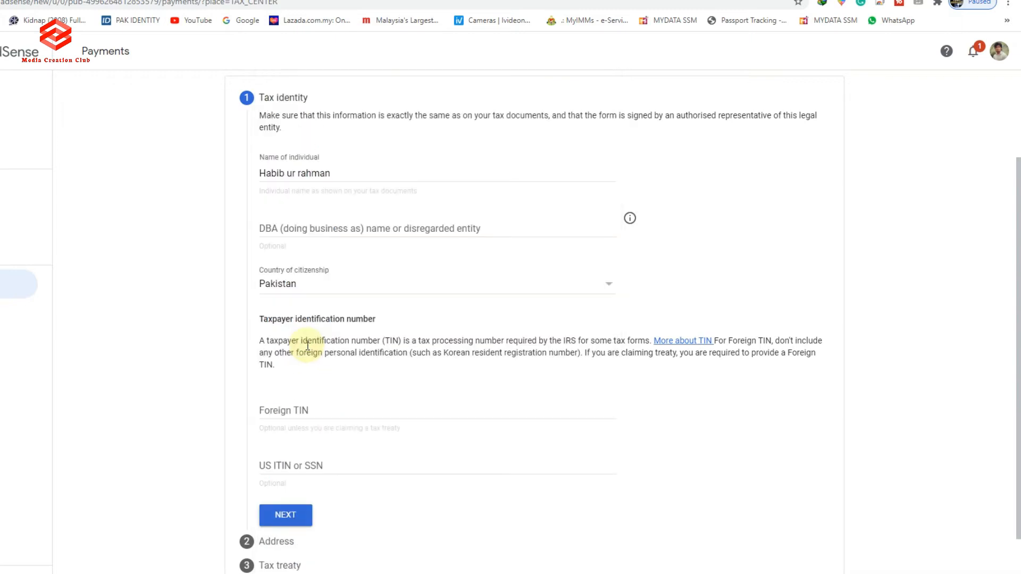
scroll(499, 429, "down", 1)
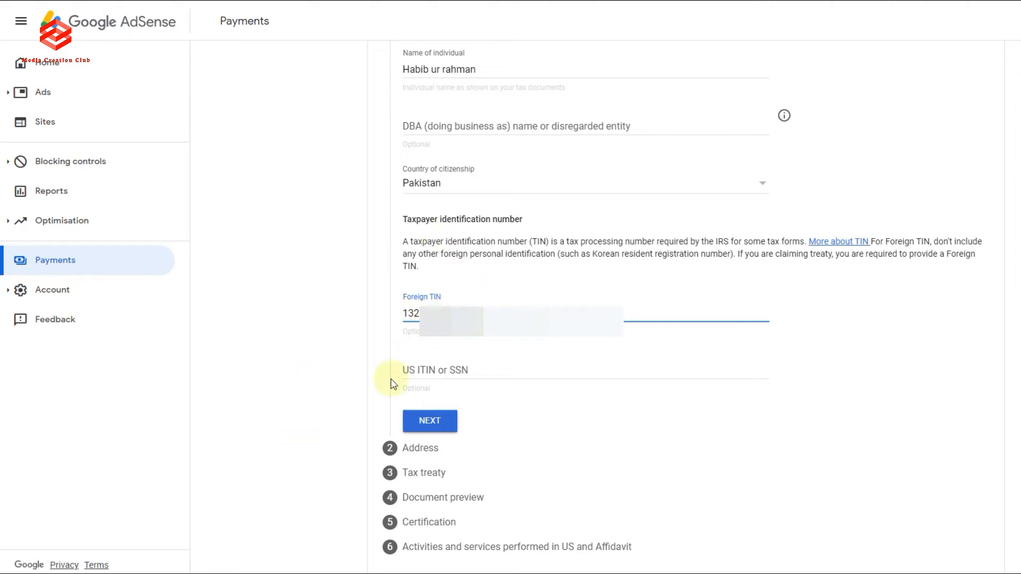
left_click(430, 422)
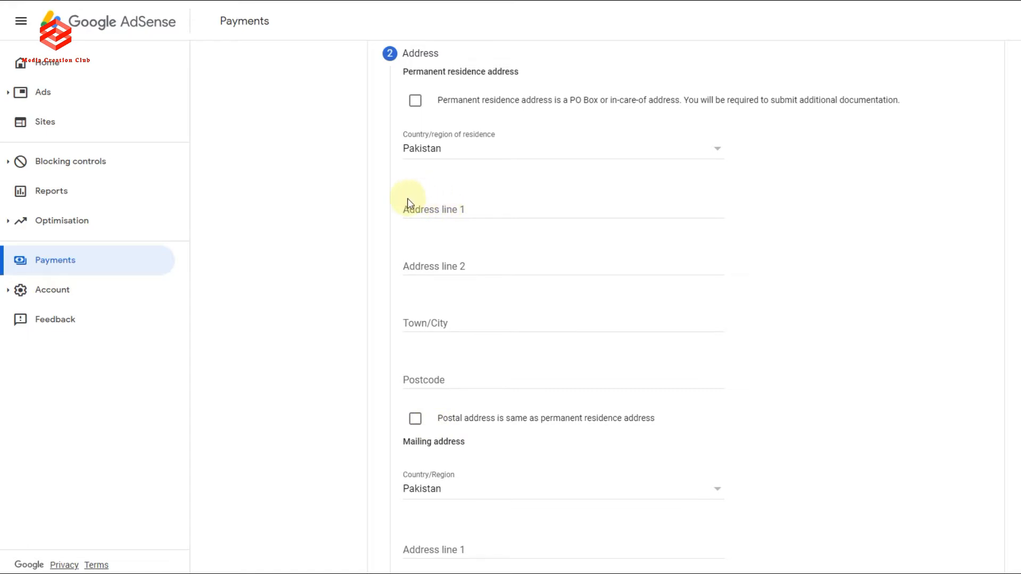
Open Payments in a new tab and open the payments profile's name and address for editing in its settings.
right_click(56, 263)
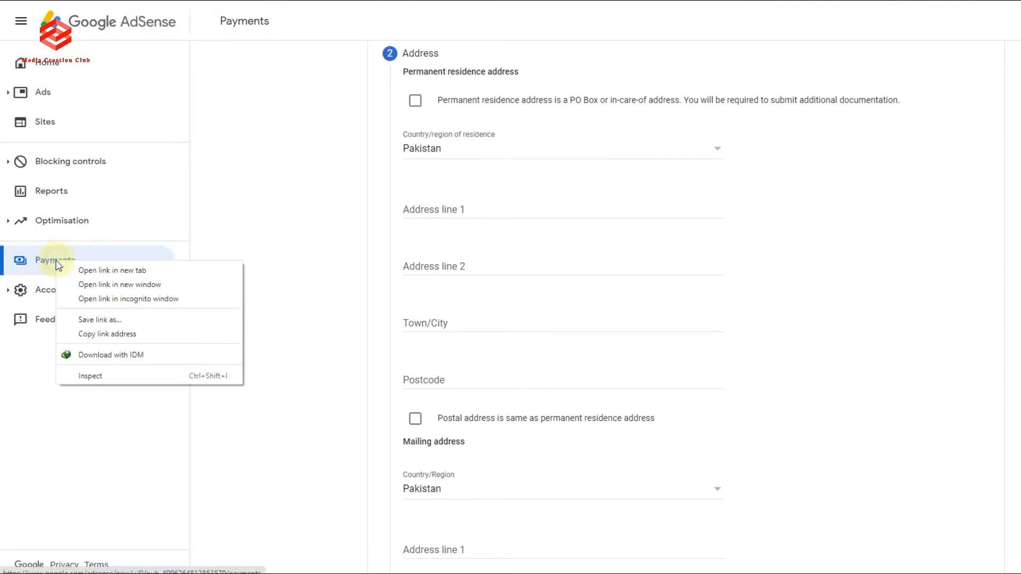
left_click(107, 270)
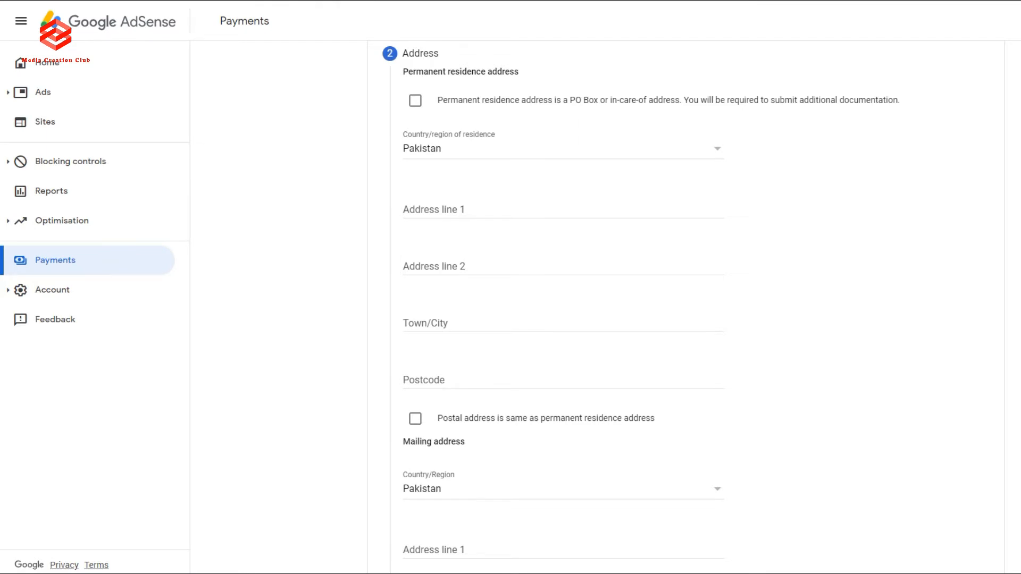
key("ctrl+Tab")
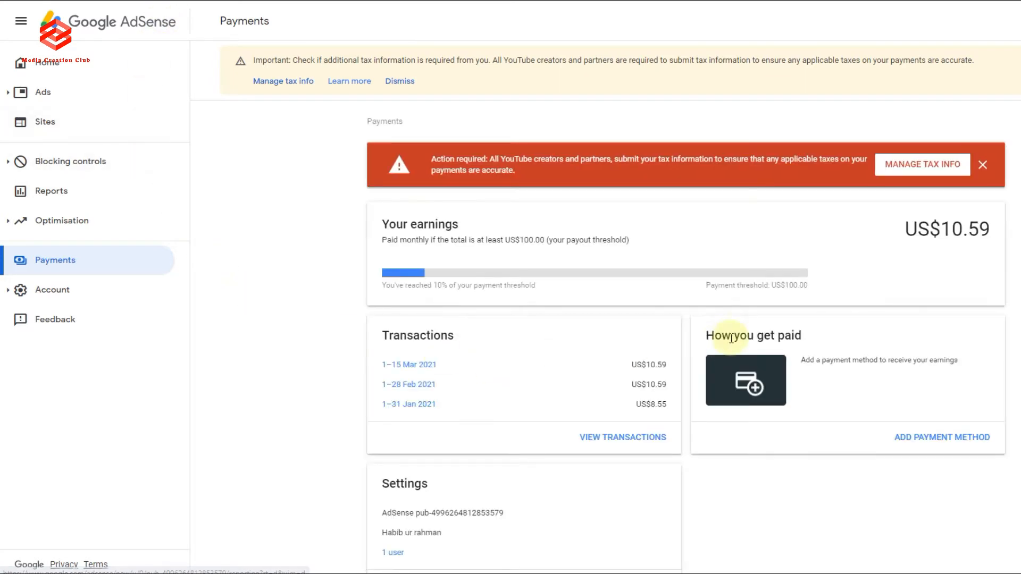
scroll(732, 338, "down", 2)
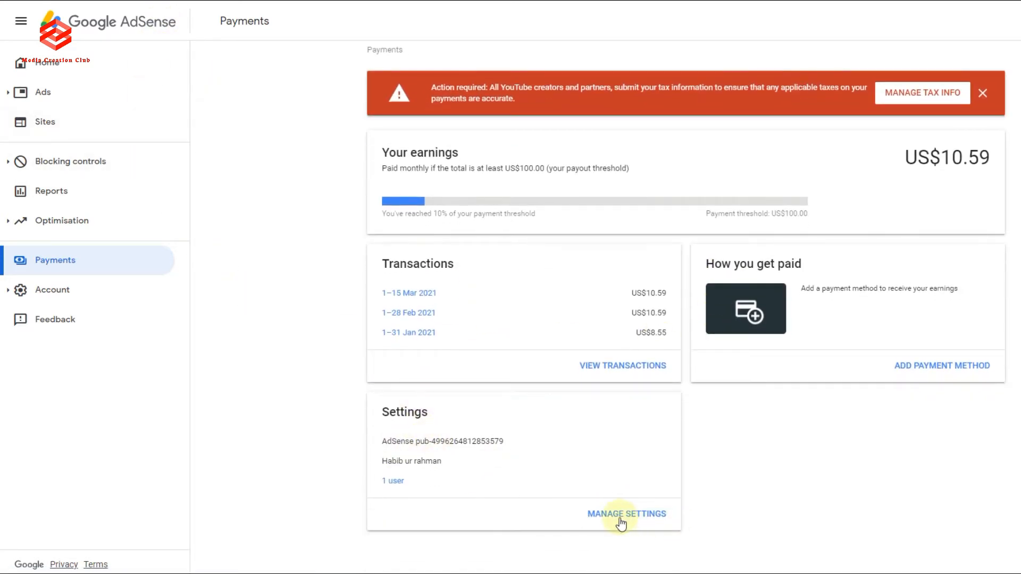
left_click(626, 514)
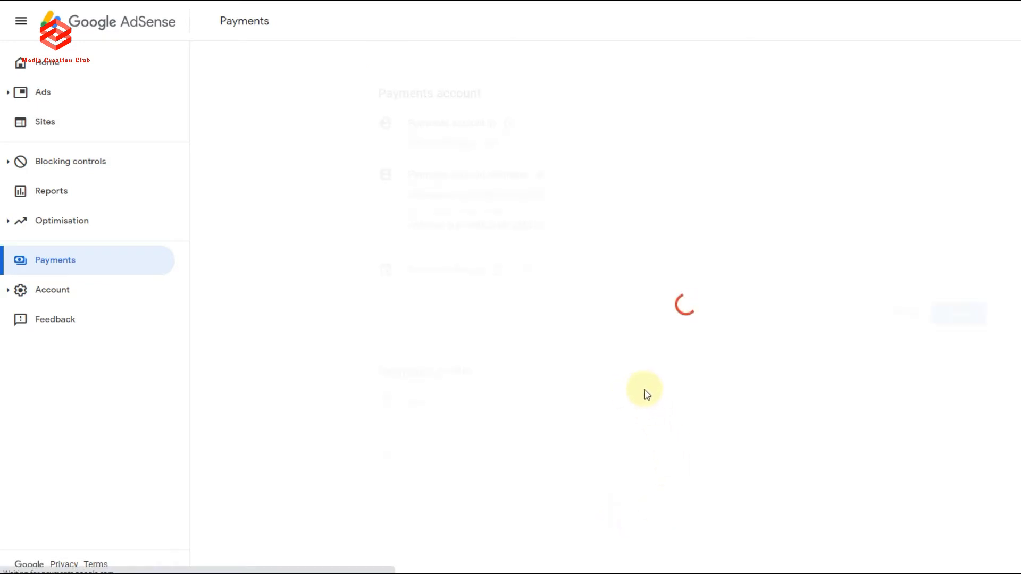
scroll(608, 304, "down", 5)
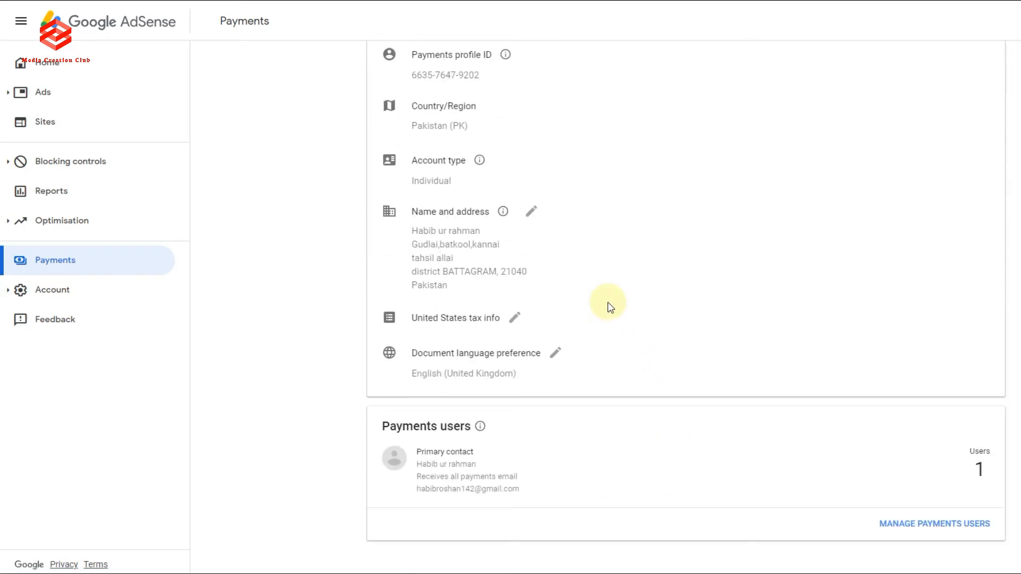
left_click(533, 212)
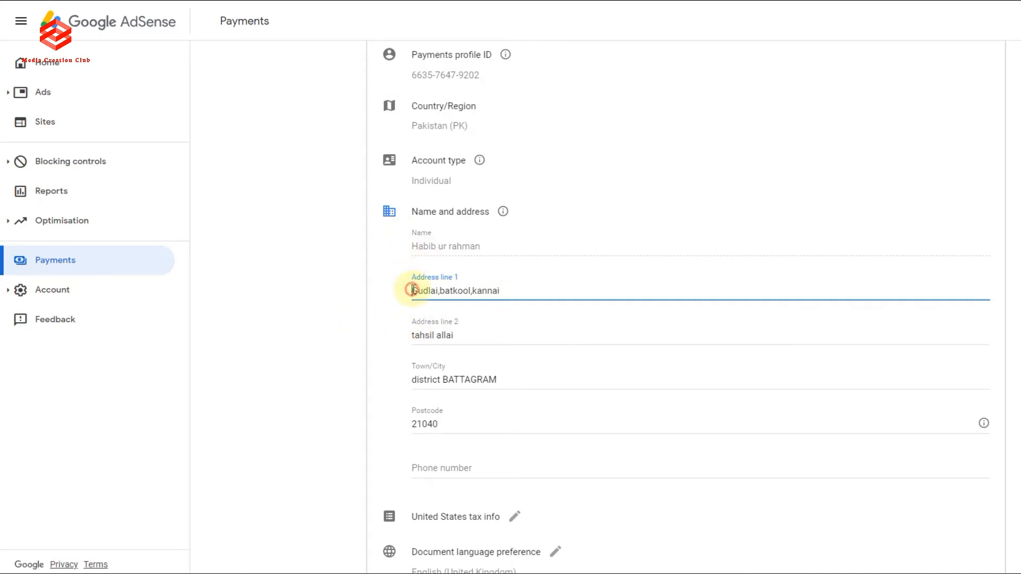
Copy address line 1 from the payments profile into address line 1 of the tax form's permanent residence address.
left_click_drag(413, 290, 504, 290)
right_click(499, 291)
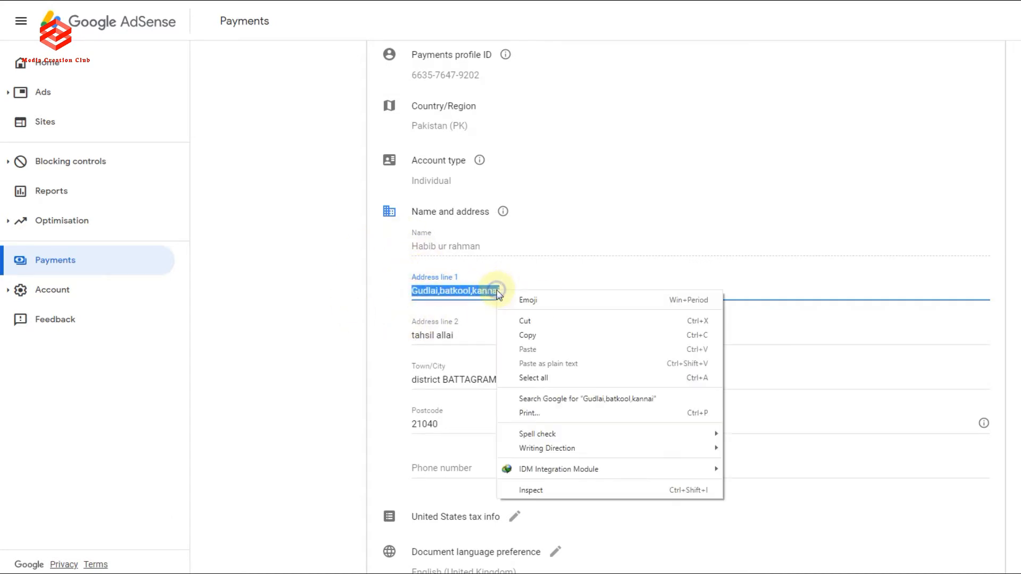
left_click(534, 337)
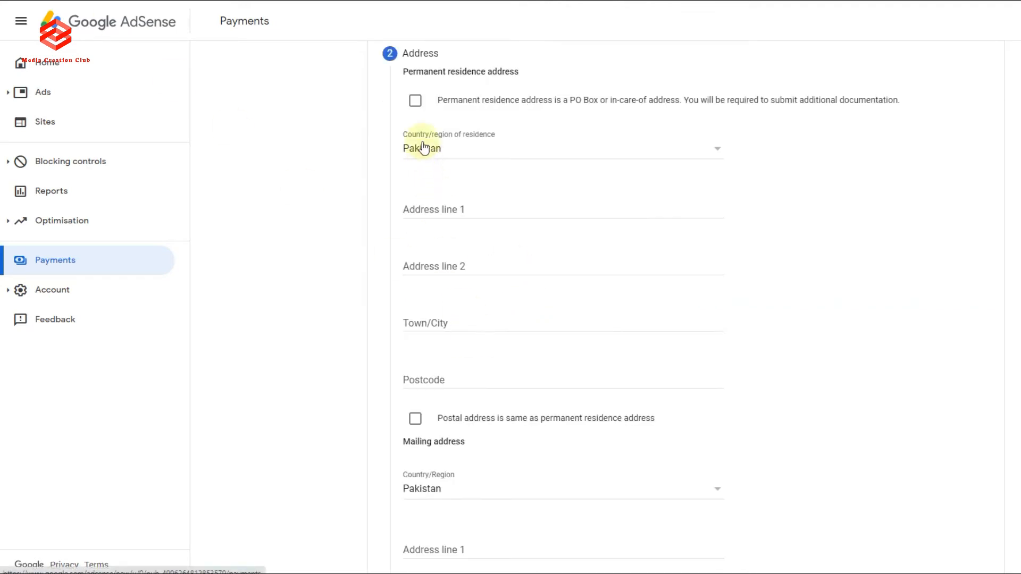
right_click(422, 208)
left_click(461, 301)
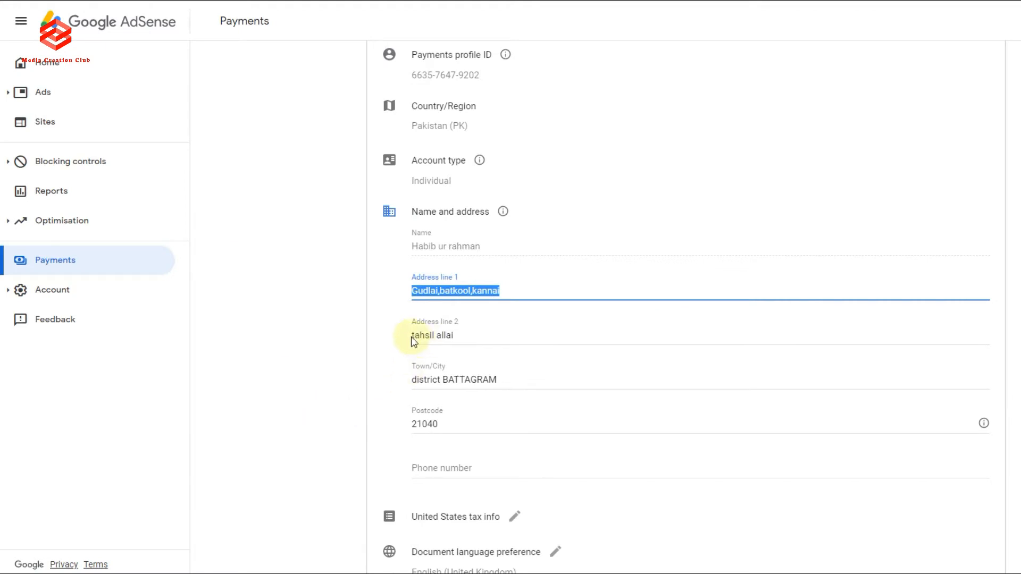
Copy address line 2 from the payments profile into address line 2 of the tax form's permanent residence address.
mouse_move(410, 337)
left_mouse_down()
mouse_move(458, 339)
mouse_move(408, 336)
left_mouse_up()
right_click(424, 337)
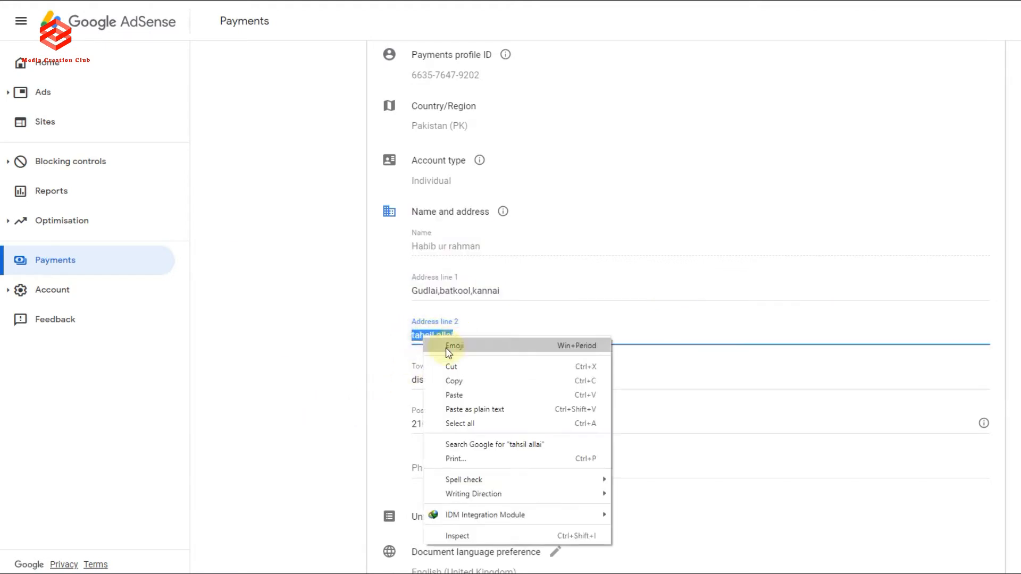
left_click(458, 381)
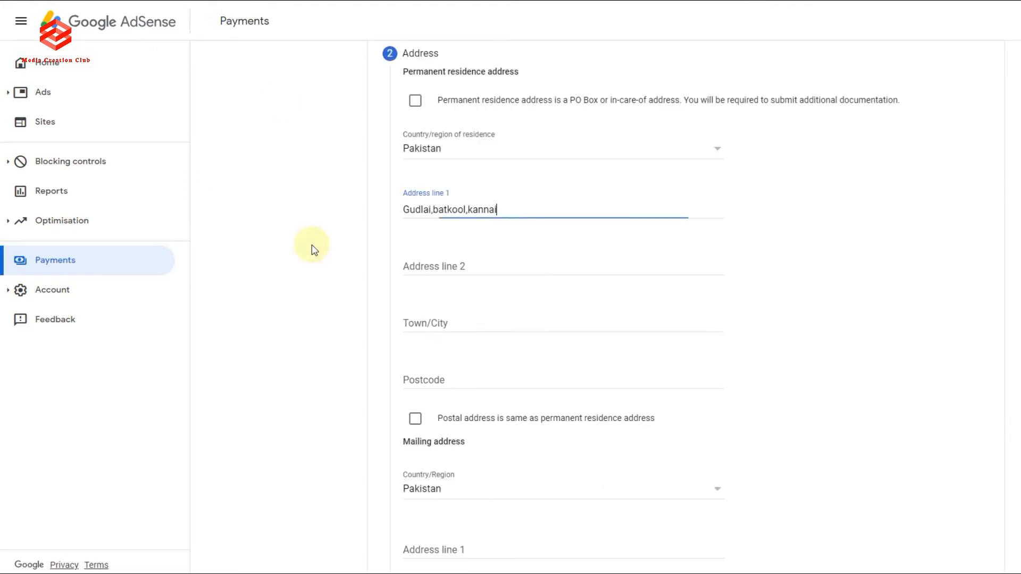
right_click(425, 270)
left_click(472, 367)
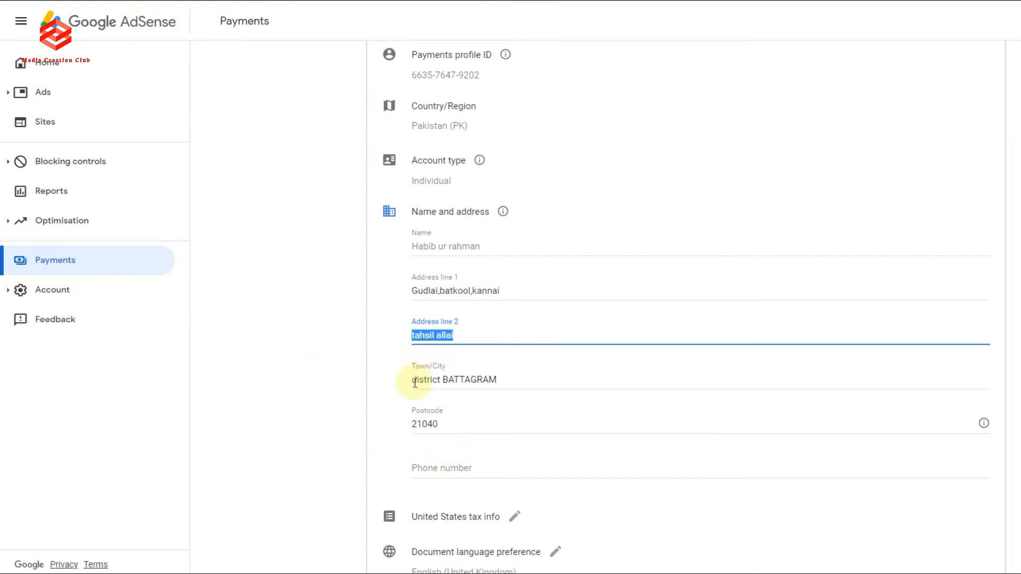
Copy the town/city from the payments profile into the Town/City field of the tax form's permanent residence address.
left_click_drag(414, 382, 506, 392)
right_click(468, 378)
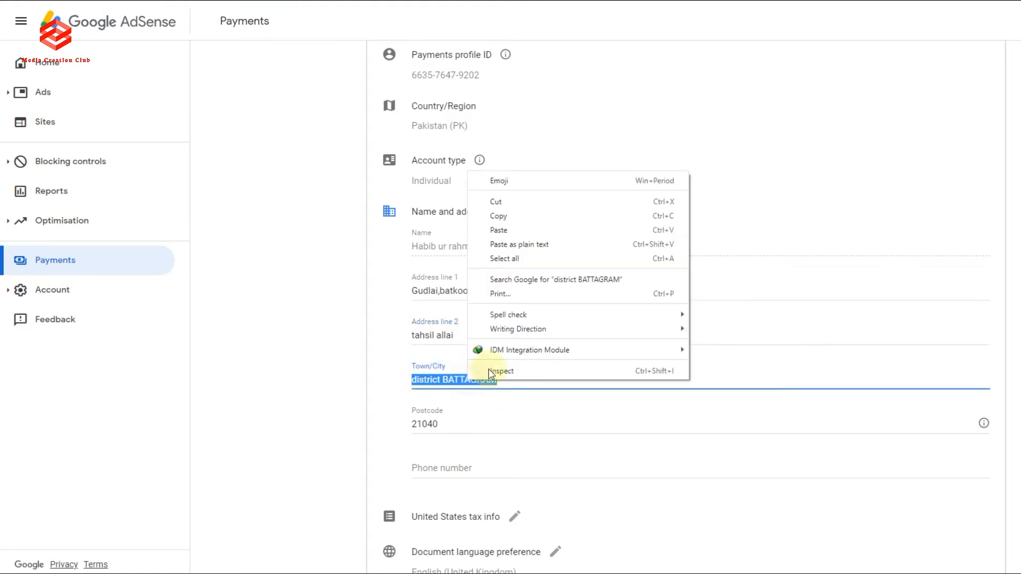
left_click(502, 215)
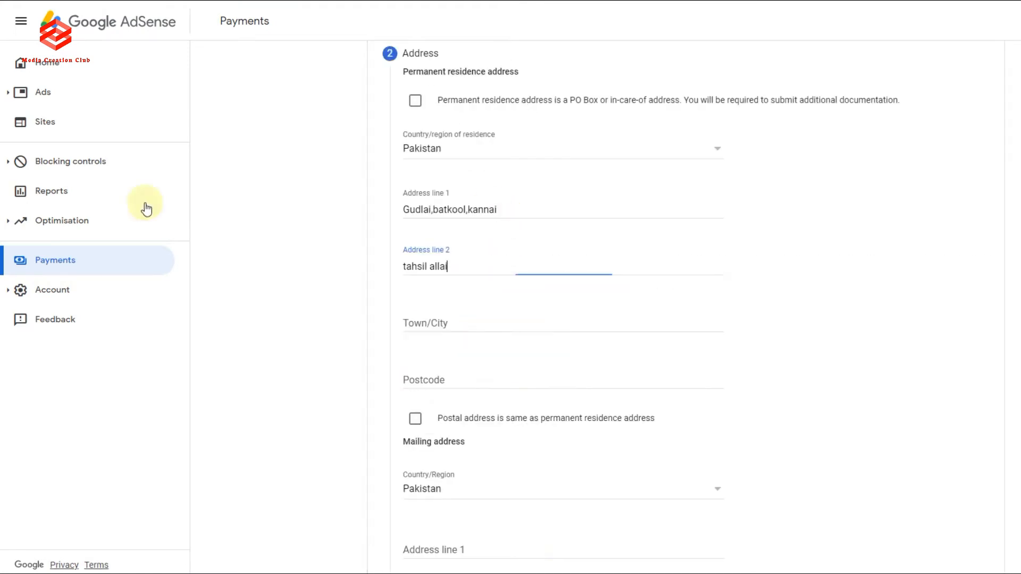
left_click(430, 325)
right_click(429, 321)
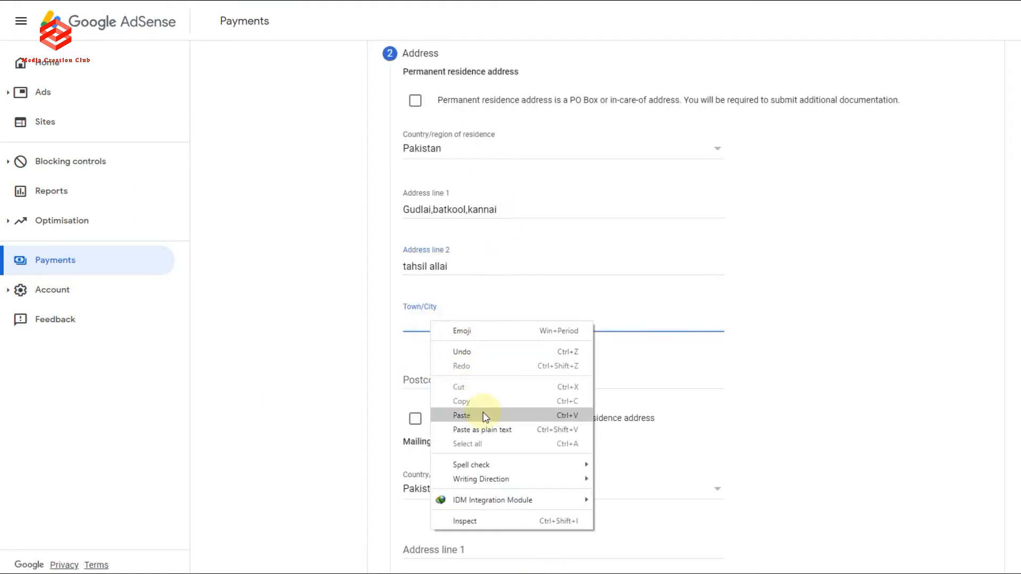
left_click(483, 414)
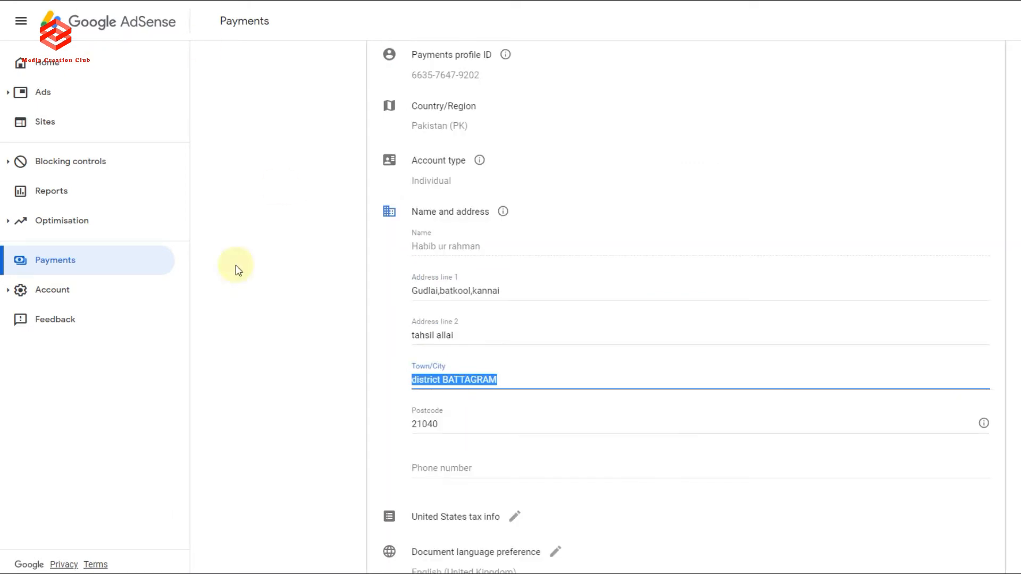
Copy the postcode from the payments profile into the Postcode field of the tax form's permanent residence address.
left_click_drag(439, 428, 411, 426)
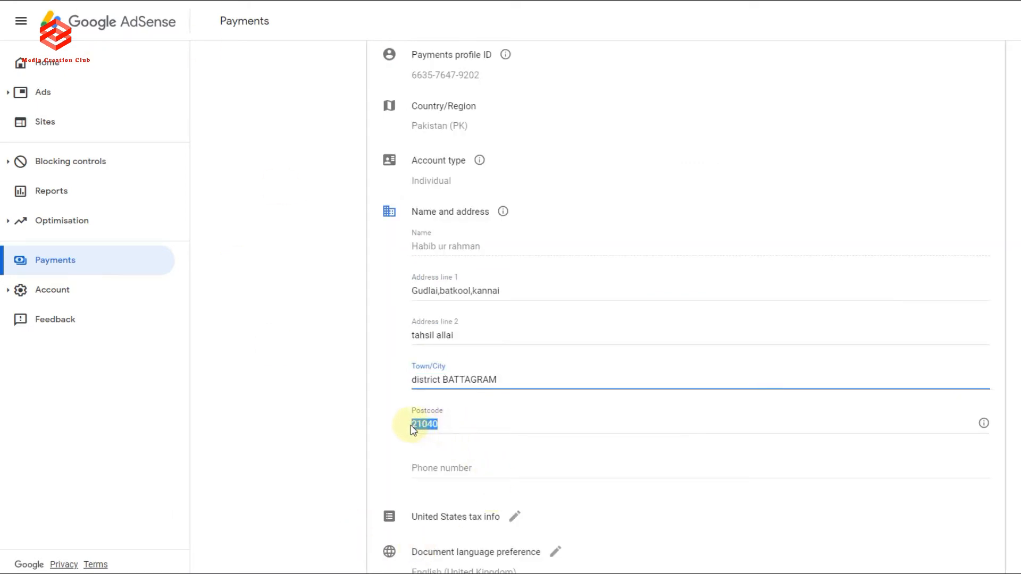
right_click(415, 427)
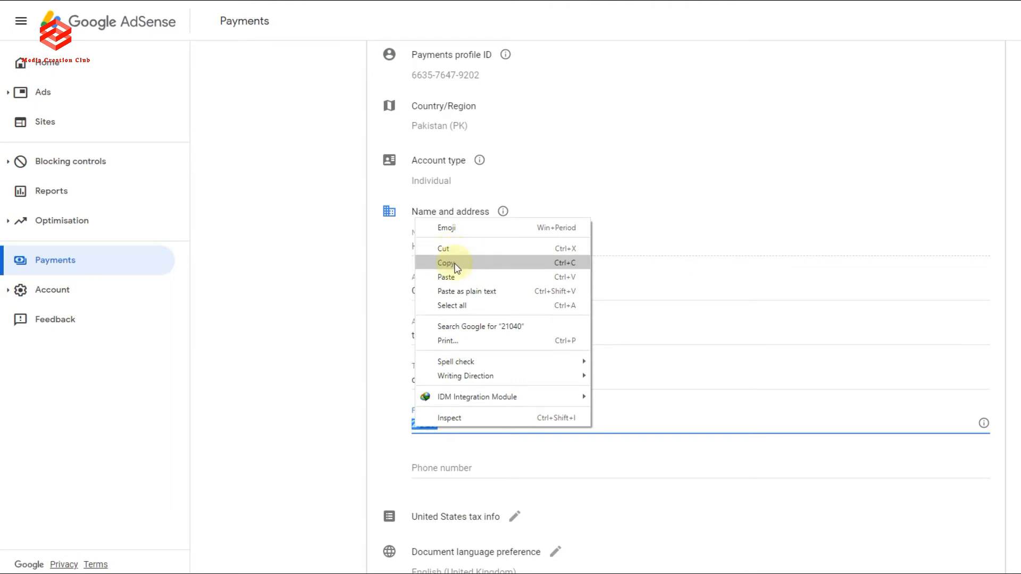
left_click(451, 263)
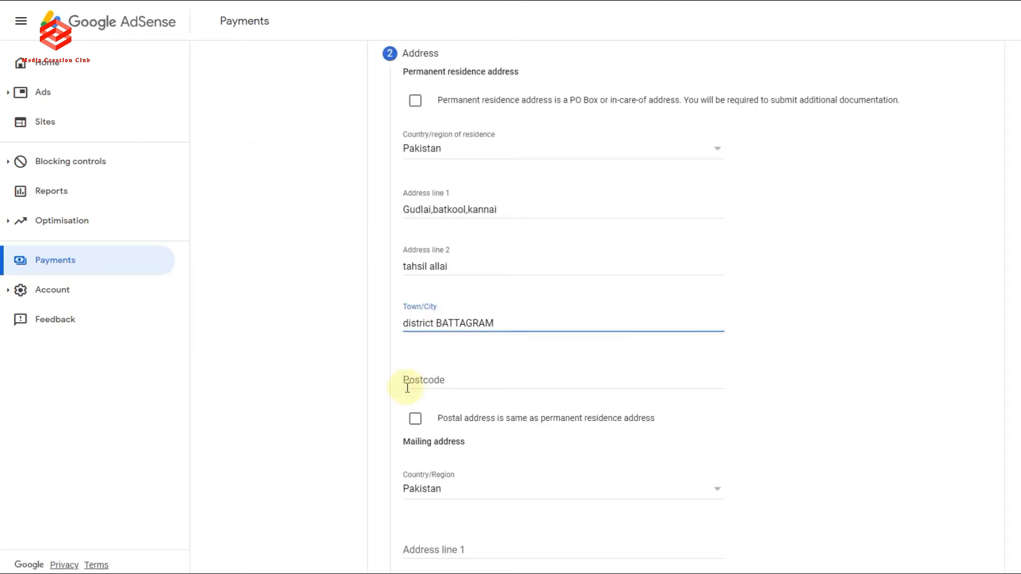
left_click(408, 378)
right_click(424, 390)
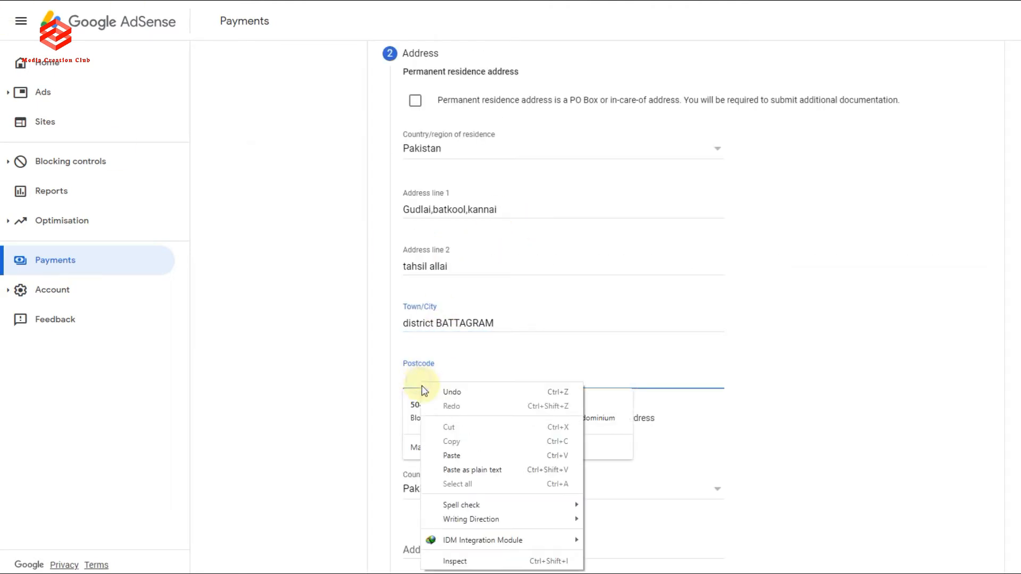
left_click(452, 456)
Mark the postal address as the same as the permanent residence address and continue to the Tax treaty section.
scroll(415, 235, "down", 3)
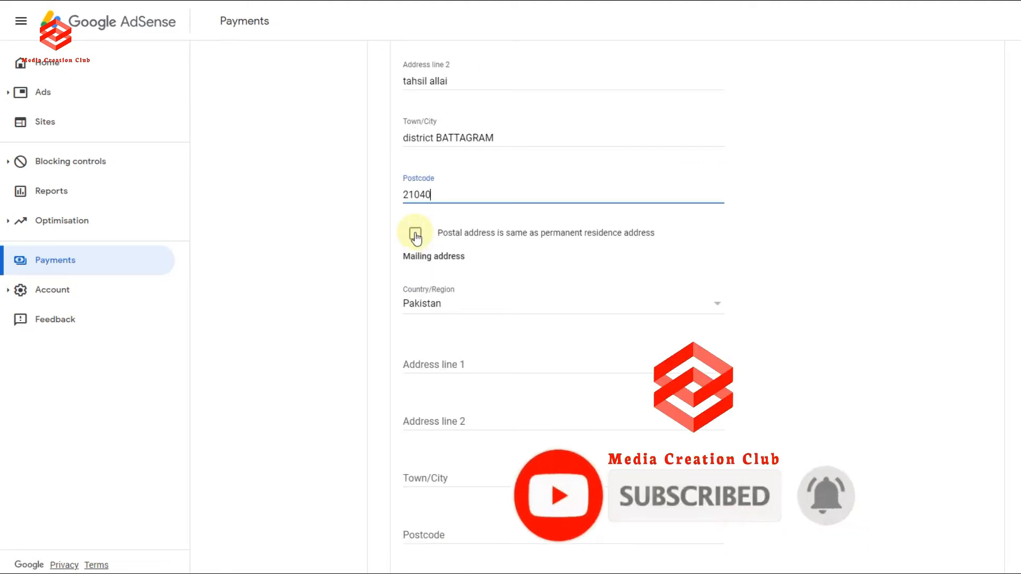
left_click(415, 235)
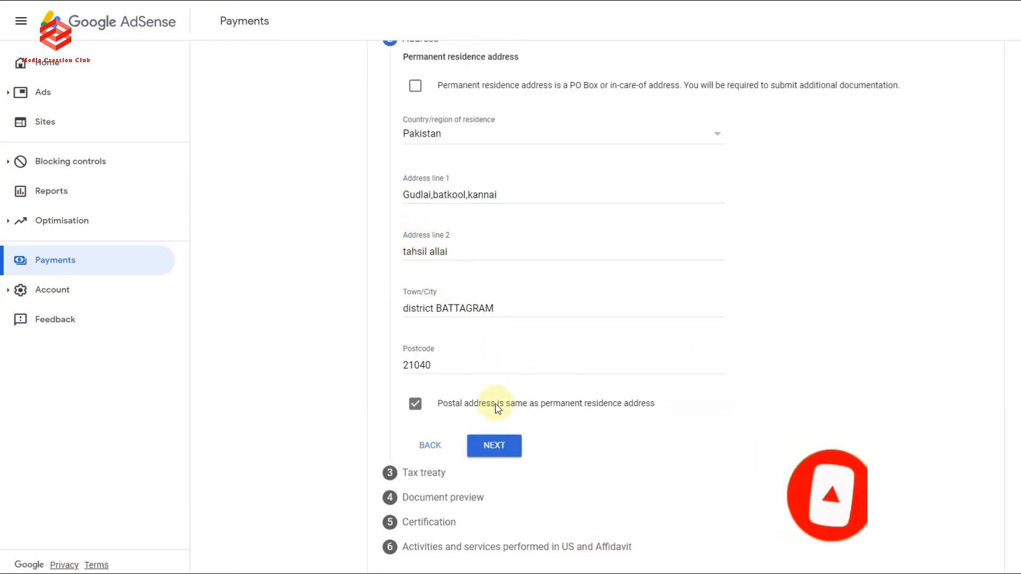
left_click(503, 447)
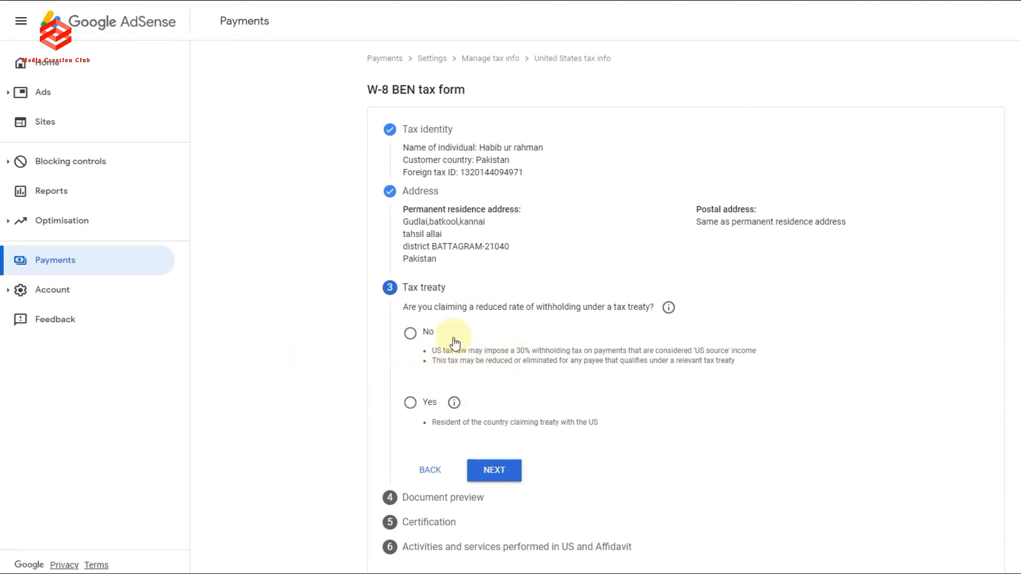
Claim a reduced withholding rate under a tax treaty as a resident of a treaty country, with Pakistan as the country.
left_click(410, 405)
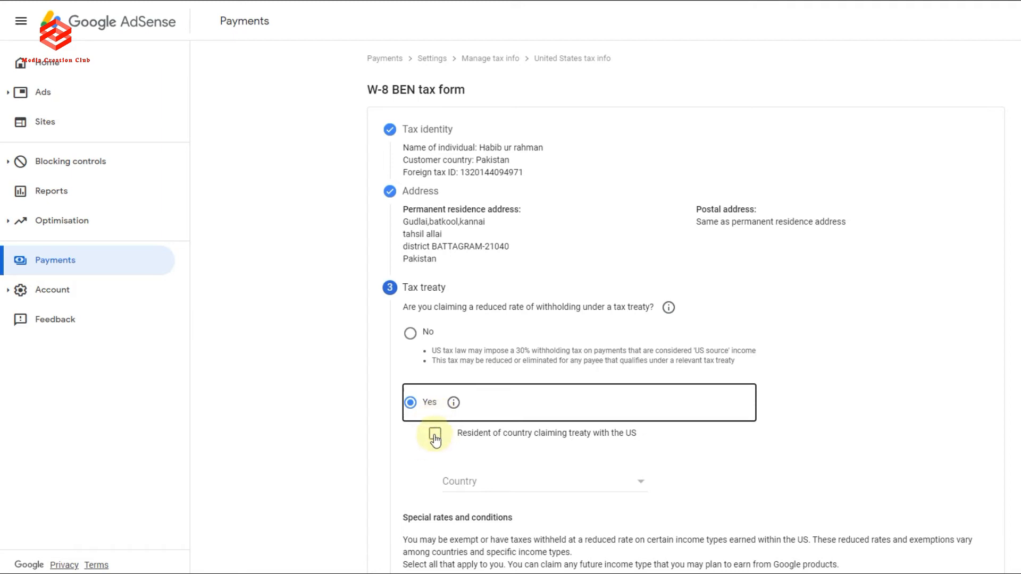
left_click(434, 436)
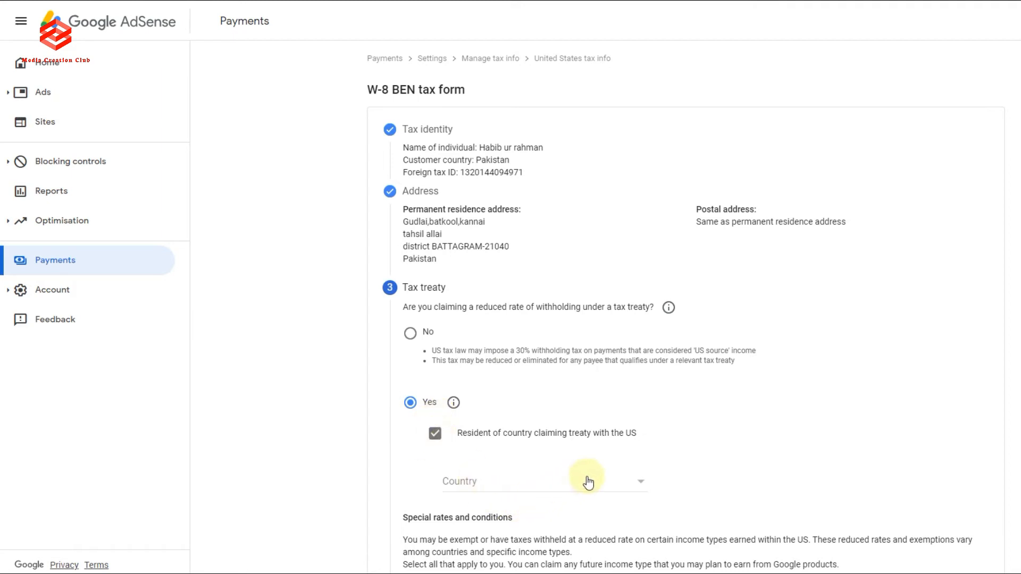
scroll(588, 483, "down", 2)
left_click(532, 358)
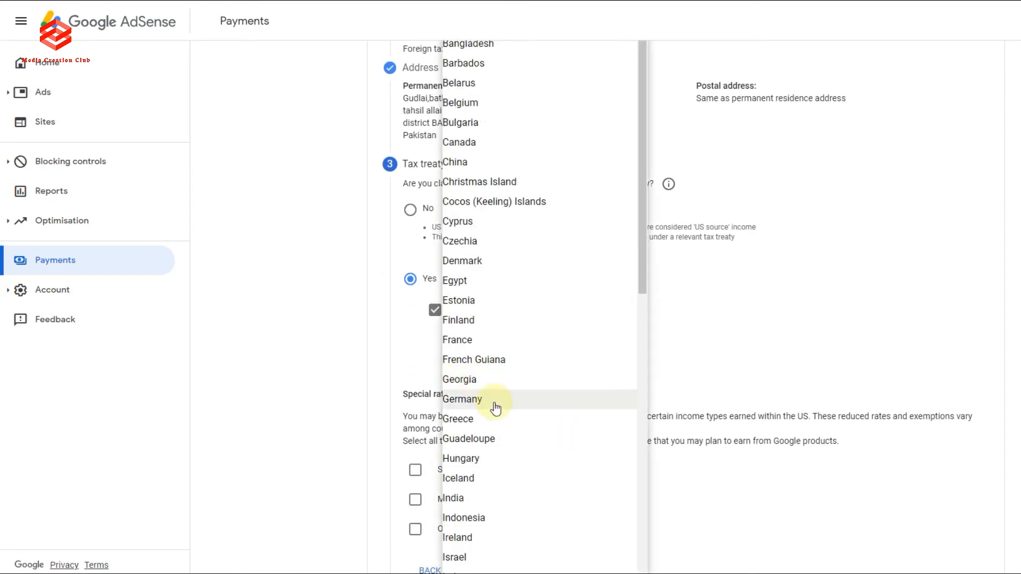
key("p")
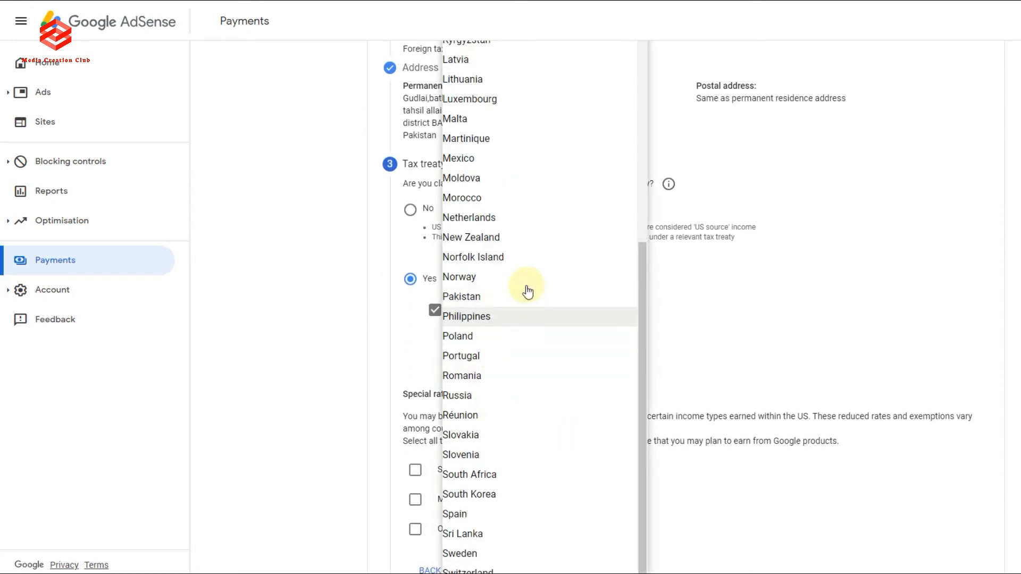
left_click(513, 296)
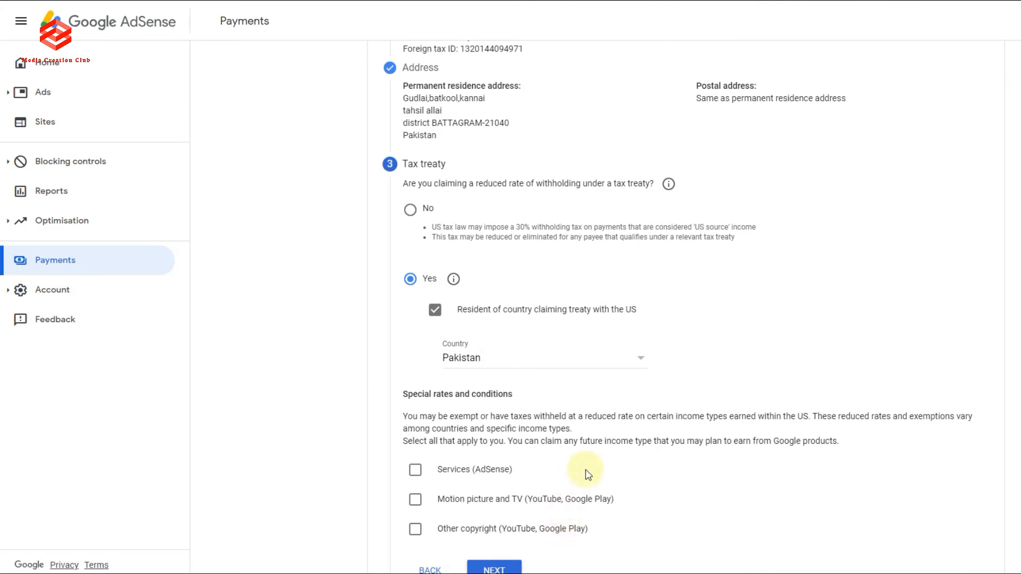
Claim Services (AdSense) income under Article 3 and paragraph 2 at the 0% (reduced rate), and confirm the reason for meeting the treaty terms.
scroll(573, 458, "down", 2)
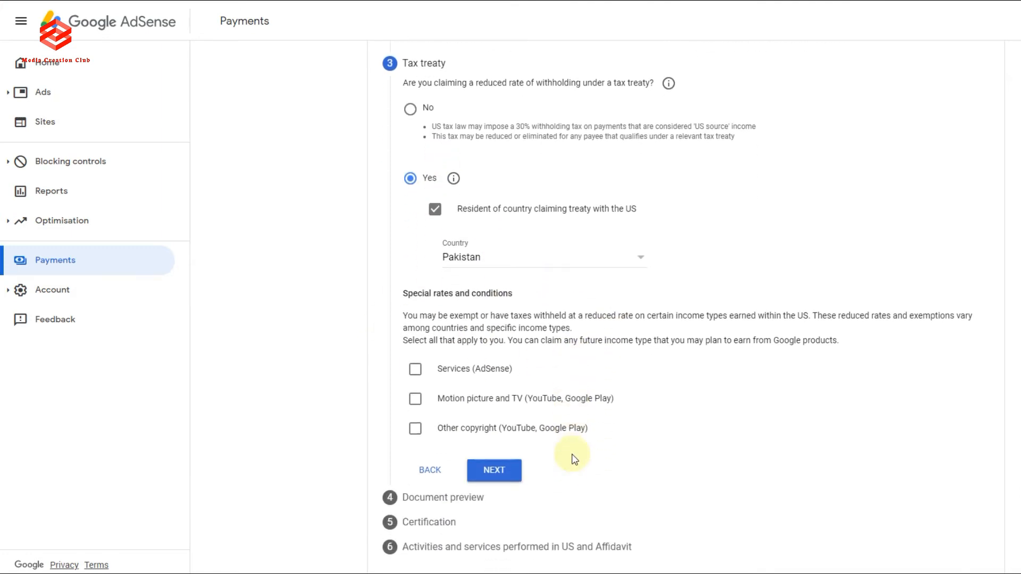
left_click(415, 370)
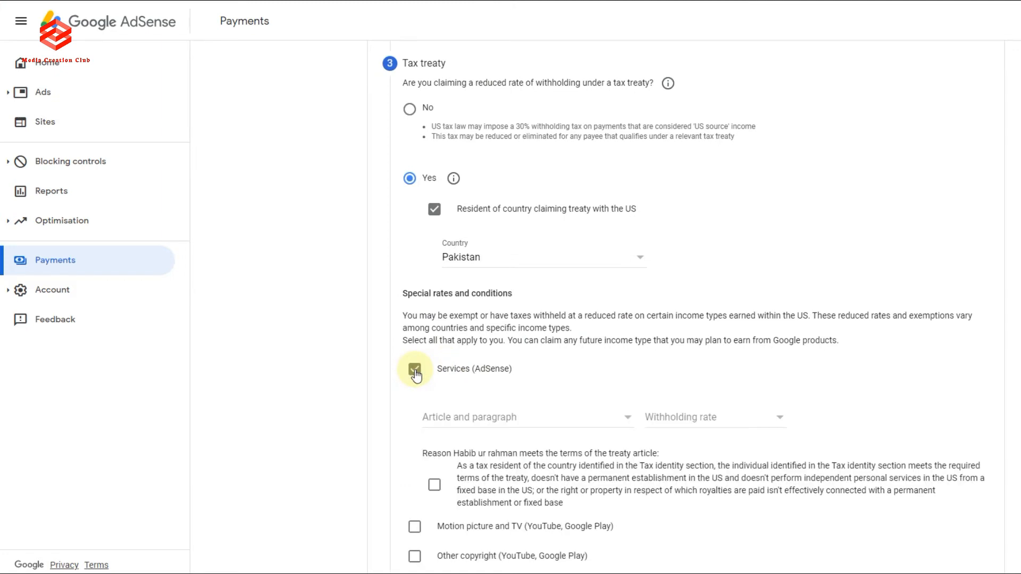
left_click(518, 422)
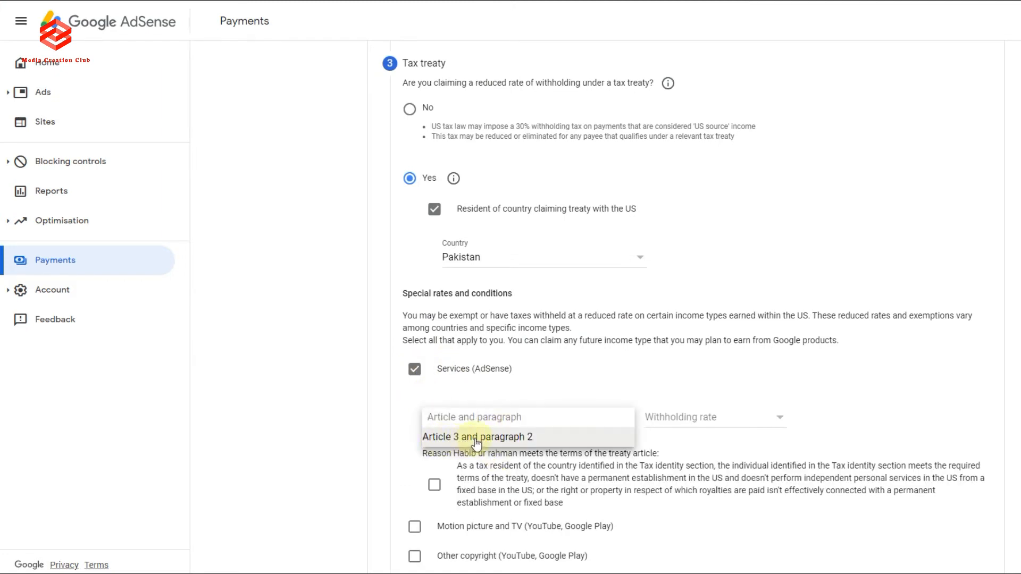
left_click(528, 439)
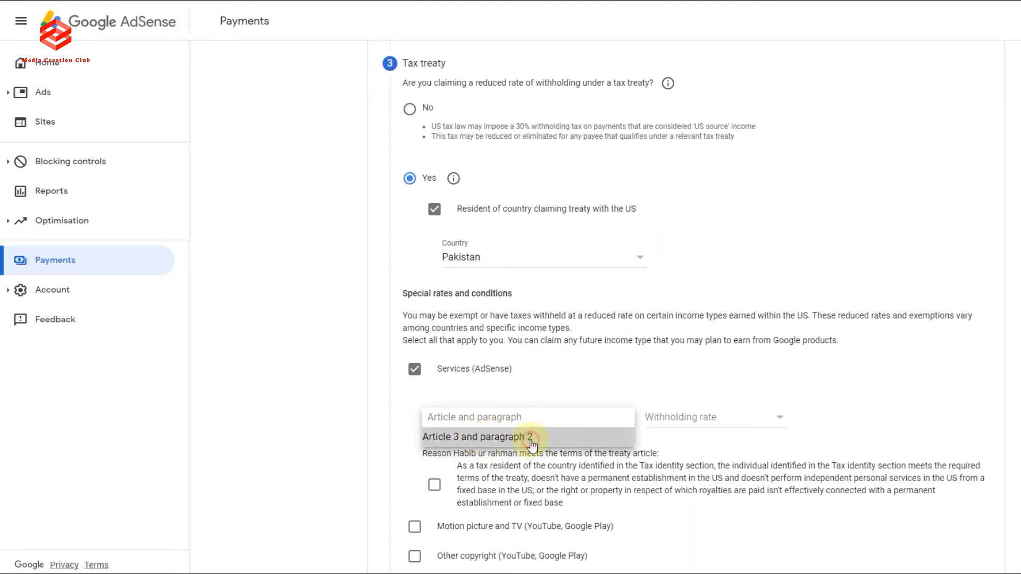
left_click(697, 421)
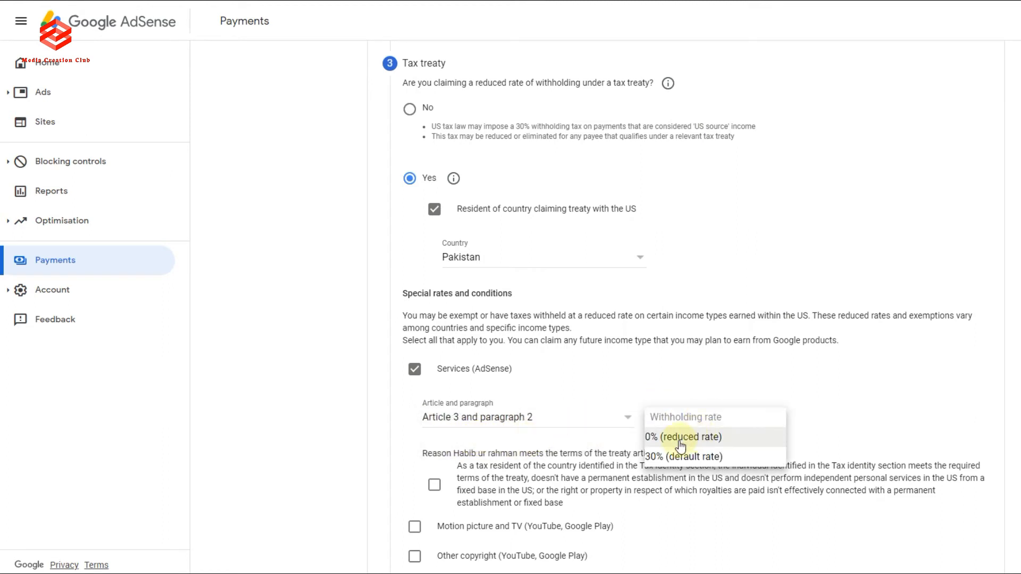
left_click(681, 437)
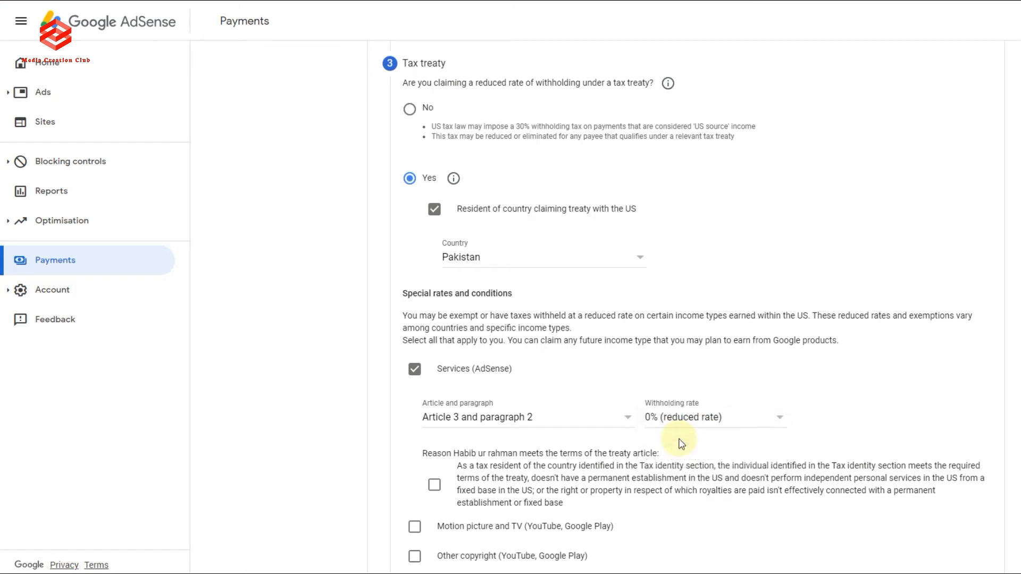
scroll(437, 464, "down", 2)
scroll(438, 466, "down", 1)
left_click(434, 357)
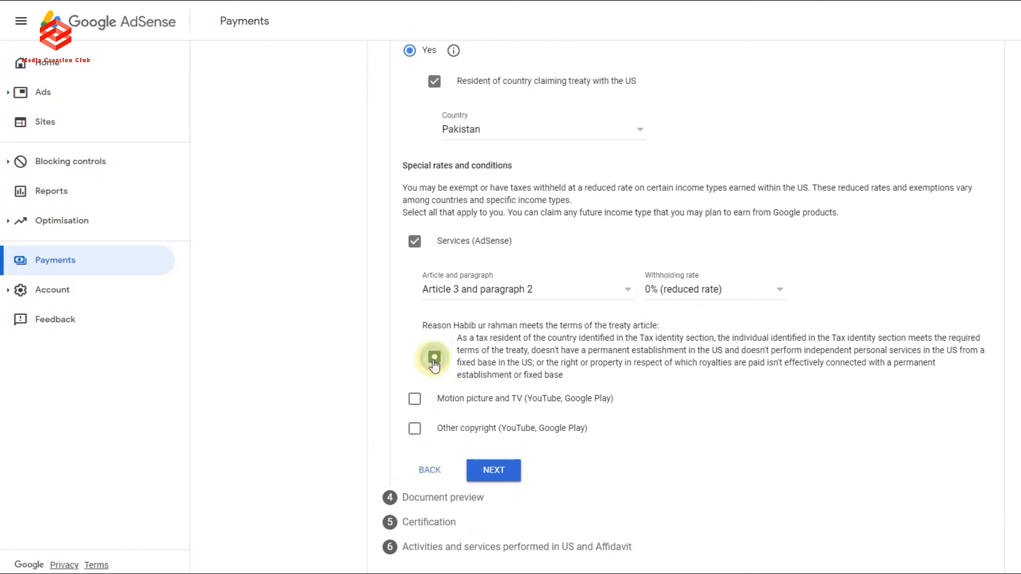
Include Motion picture and TV income with "No treaty for this income type" and the 30% (default rate), and tick its treaty terms statement.
left_click(414, 400)
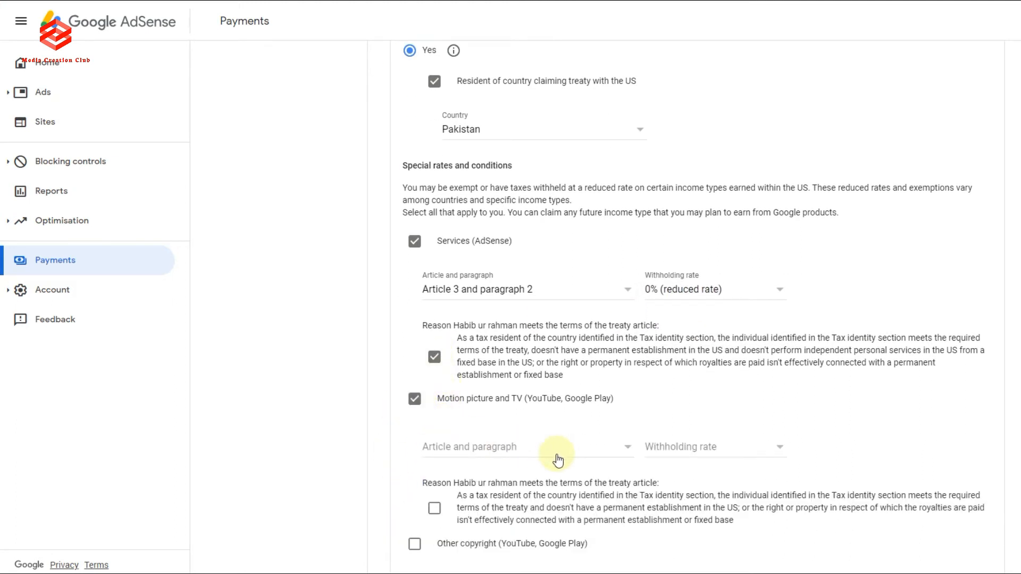
left_click(539, 446)
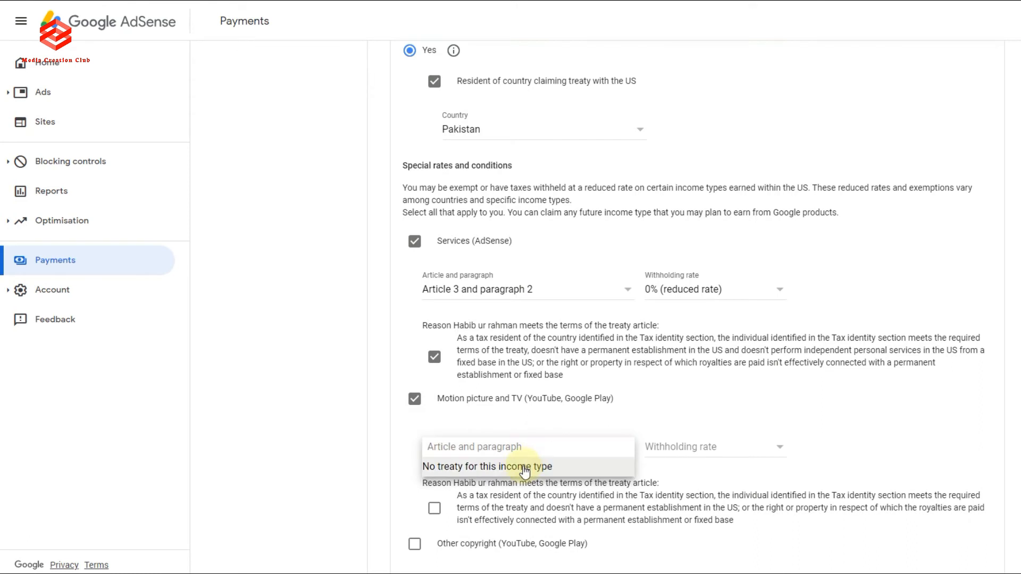
left_click(525, 471)
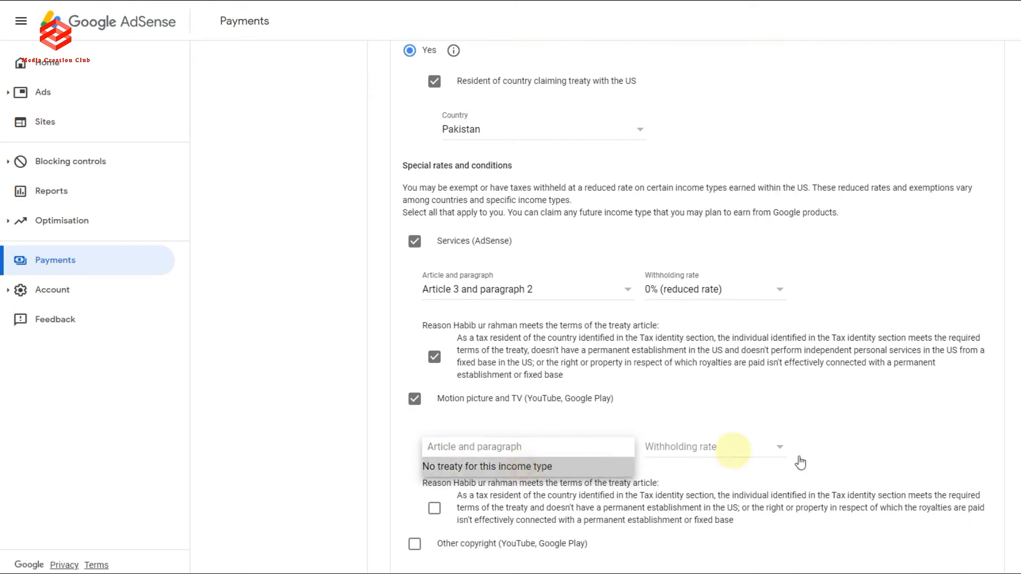
left_click(752, 450)
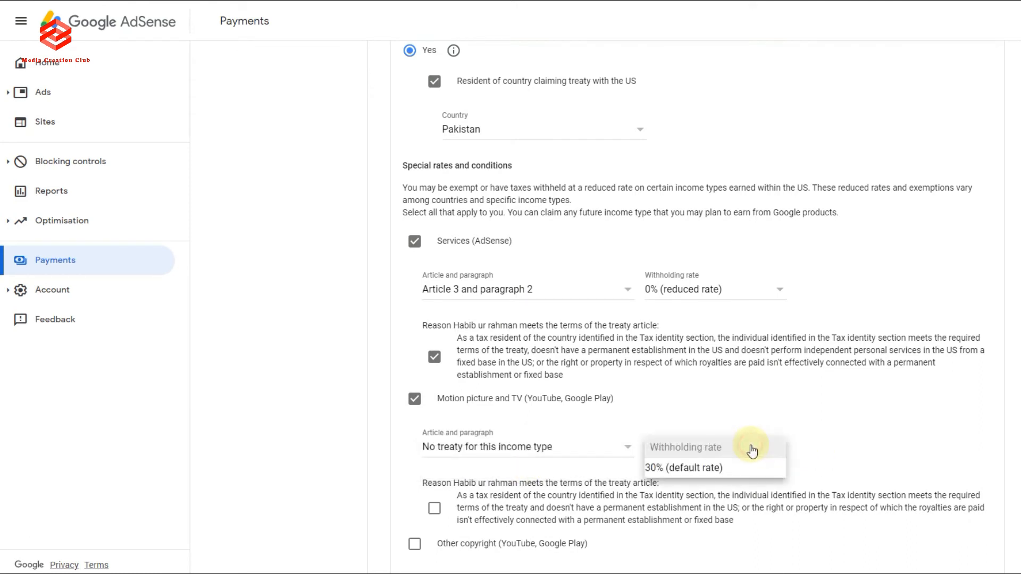
left_click(702, 468)
scroll(468, 388, "down", 2)
left_click(434, 394)
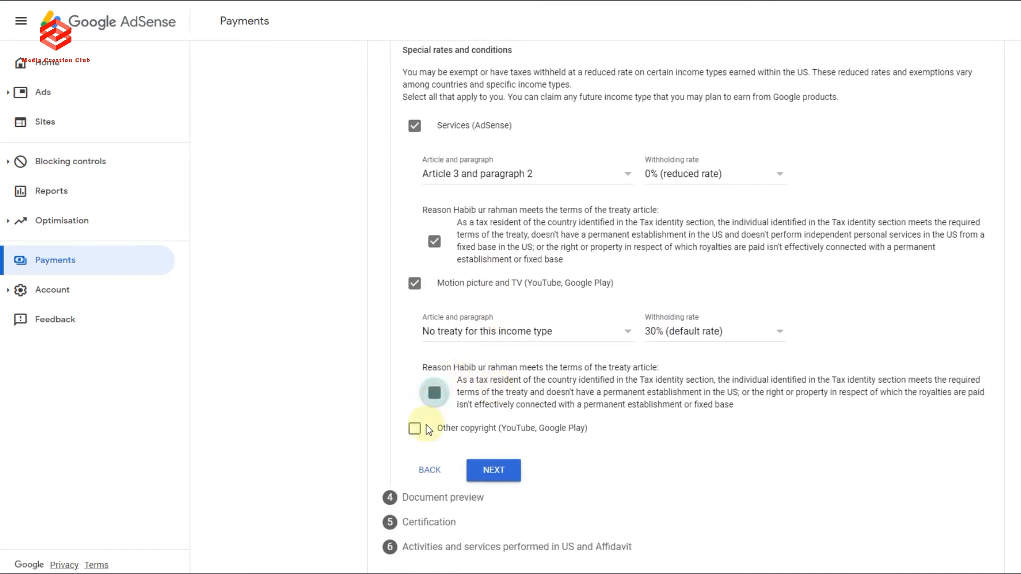
Claim Other copyright (YouTube, Google Play) income under Article 8 and paragraph 1 at the 0% (reduced rate).
left_click(416, 430)
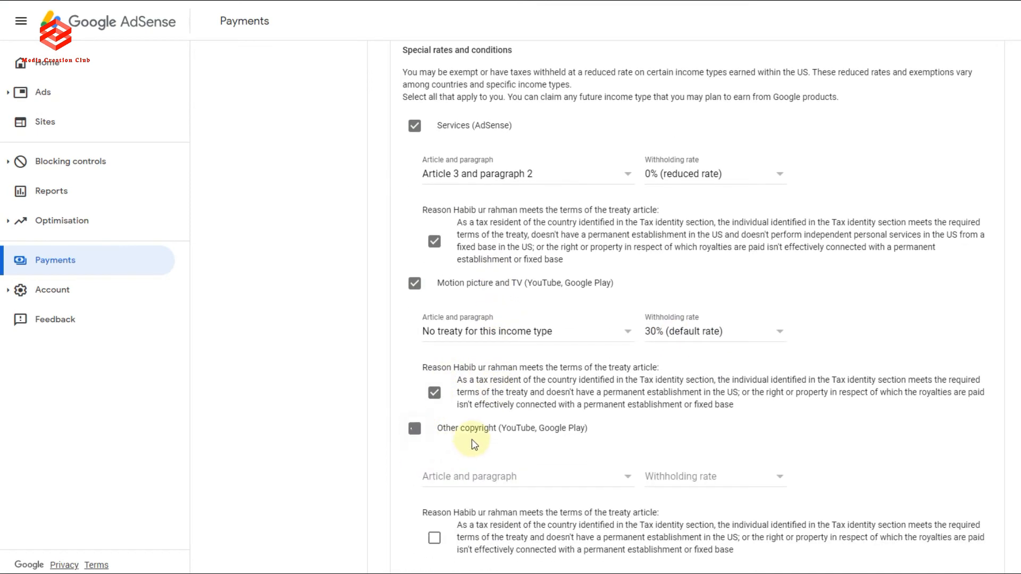
scroll(474, 444, "down", 2)
left_click(475, 361)
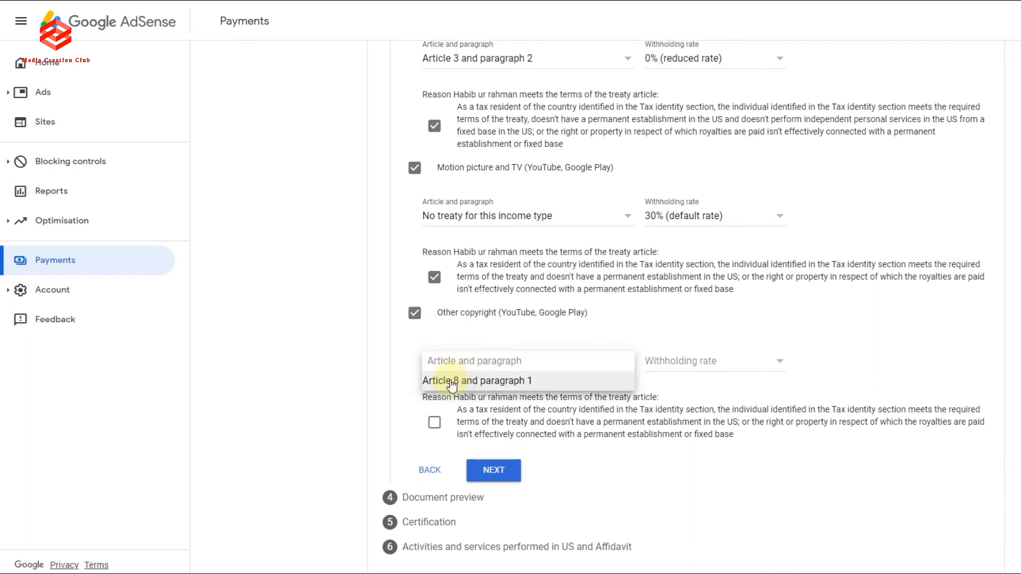
left_click(519, 387)
left_click(750, 361)
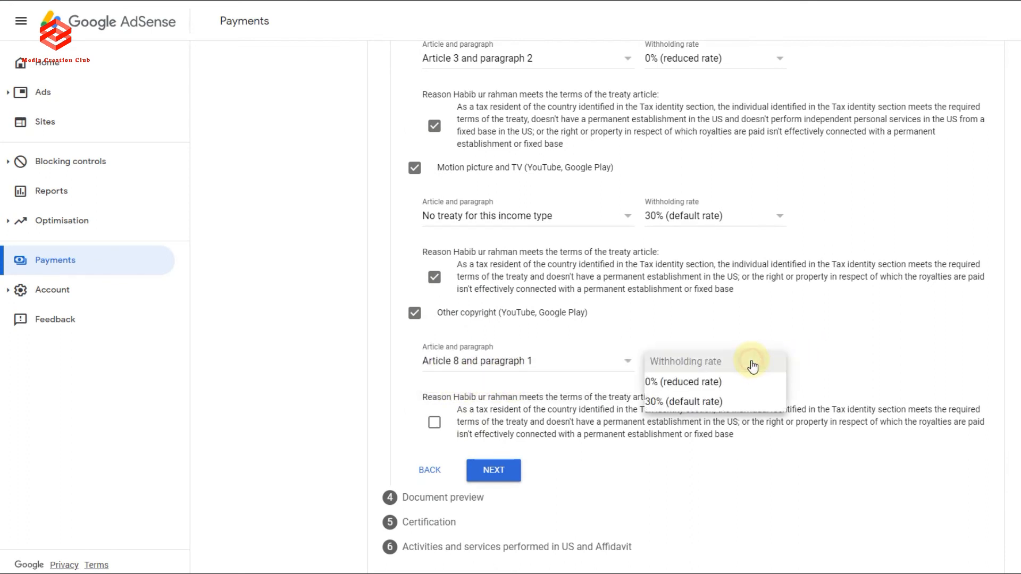
left_click(678, 387)
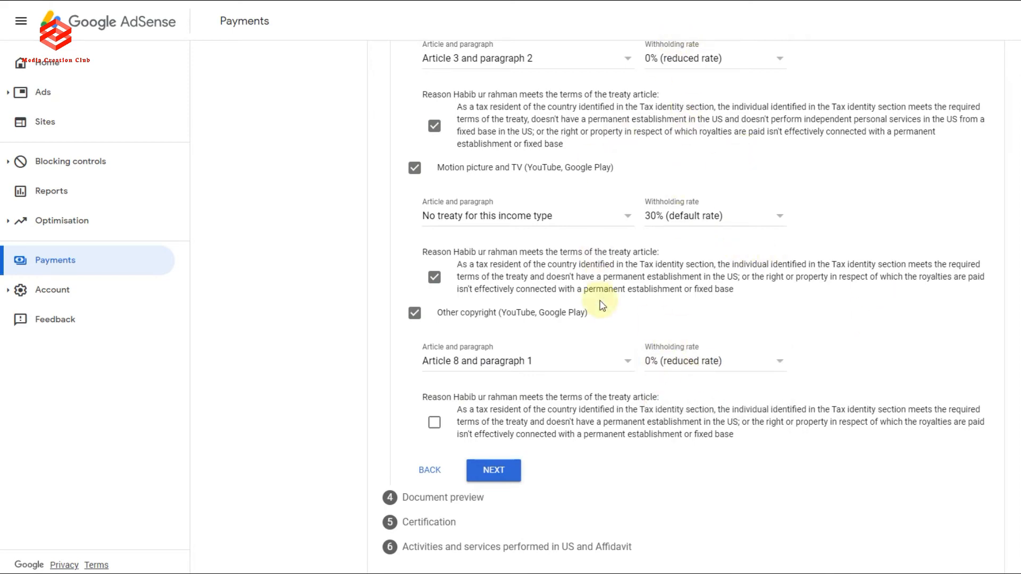
Confirm the reason for meeting the treaty terms for Other copyright income and continue to the Document preview section.
scroll(606, 298, "up", 2)
scroll(609, 266, "up", 2)
scroll(610, 261, "down", 3)
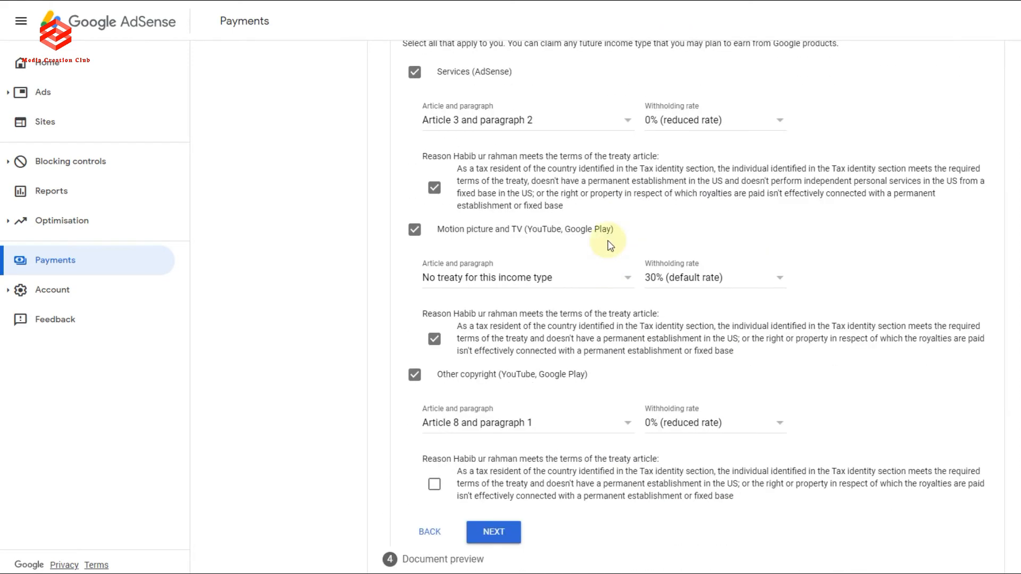
scroll(606, 300, "up", 1)
scroll(597, 358, "down", 2)
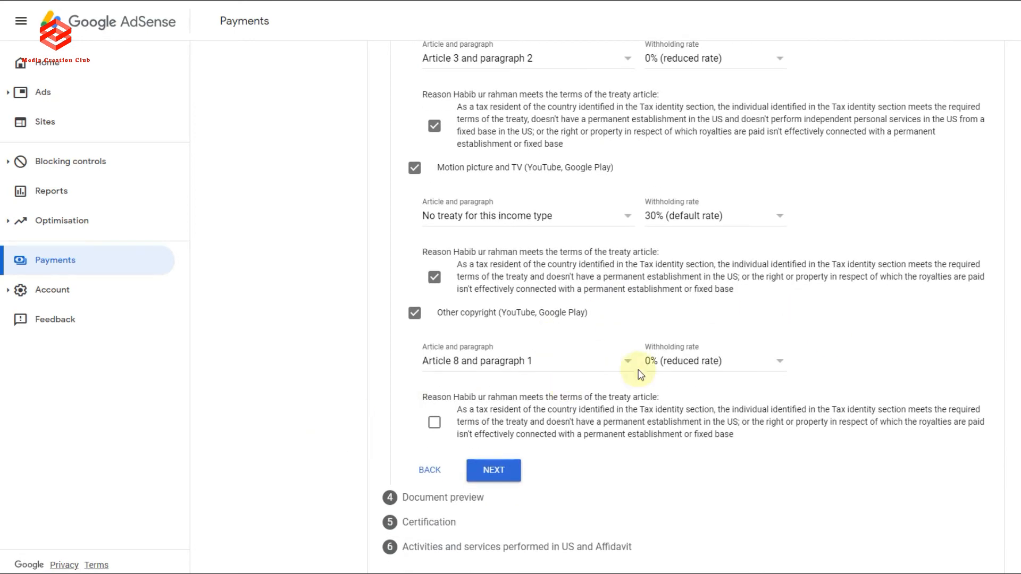
left_click(434, 424)
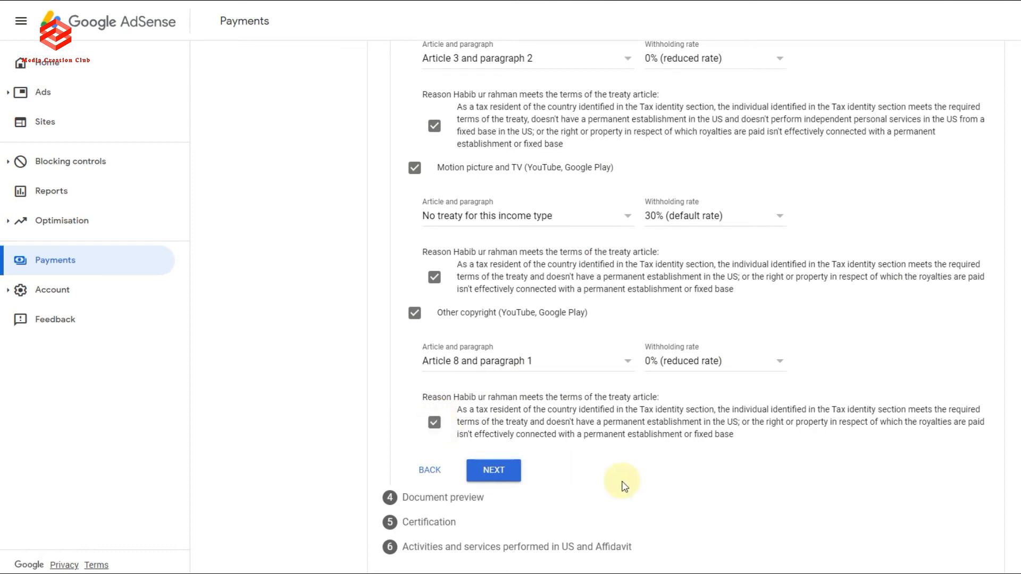
left_click(508, 470)
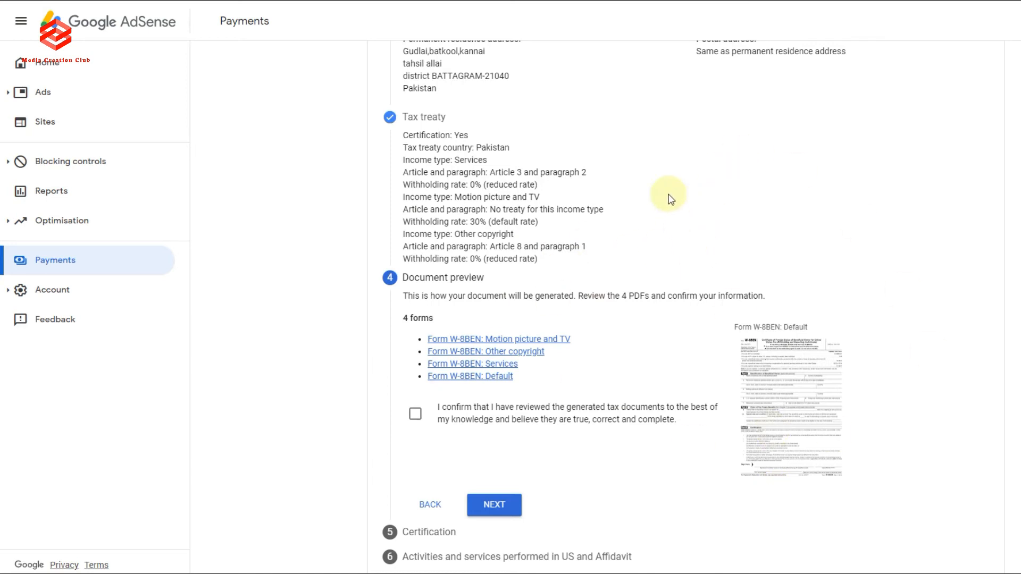
Confirm that the generated tax documents have been reviewed and are correct, and continue to the Certification section.
scroll(667, 218, "down", 1)
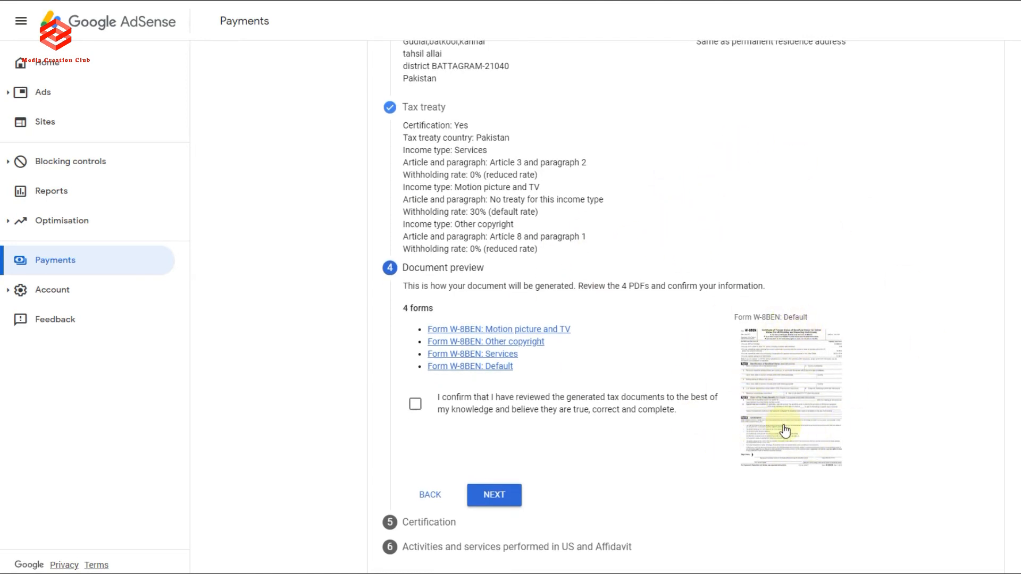
left_click(415, 406)
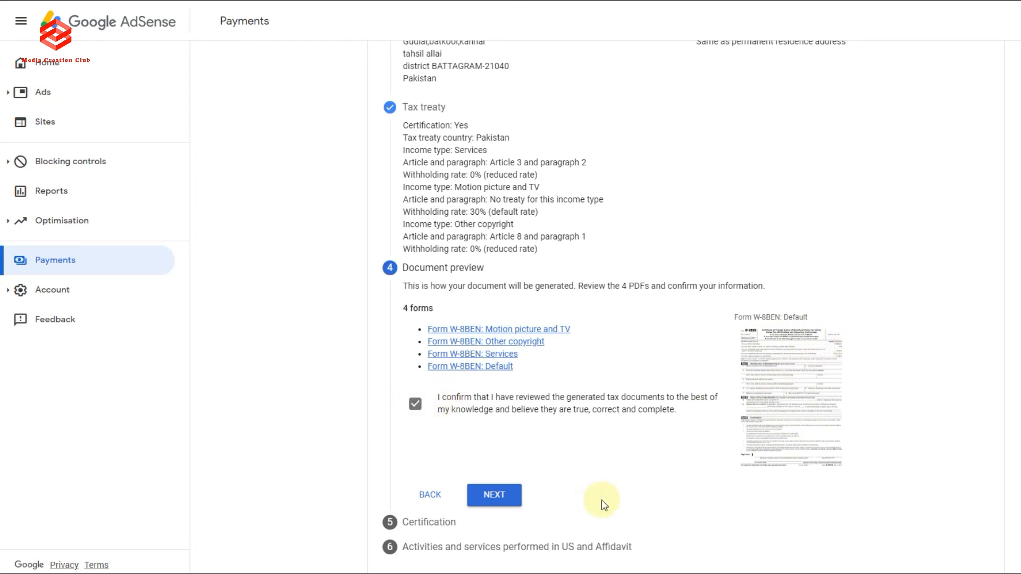
left_click(498, 498)
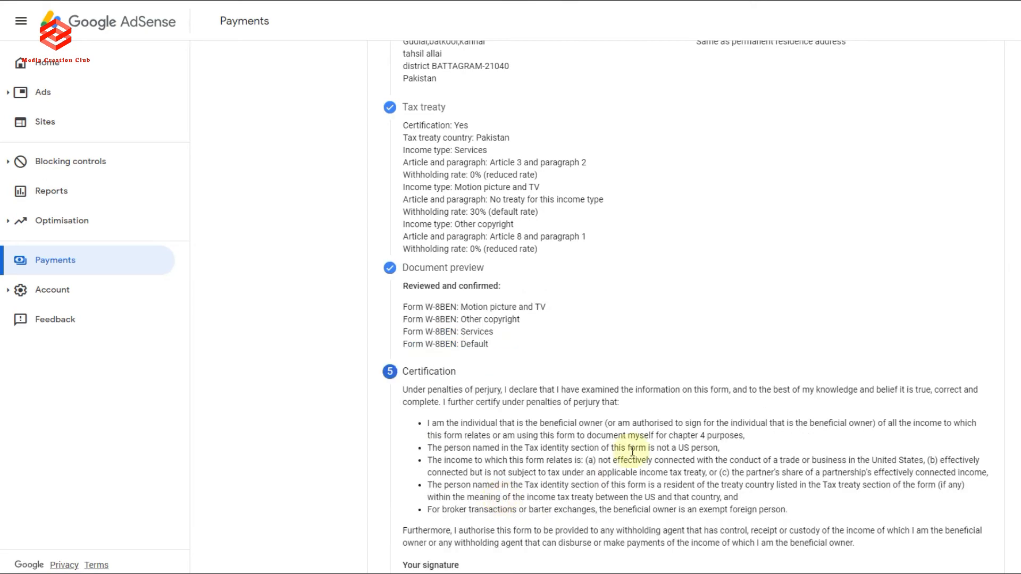
Sign the Certification with the full legal name, declare completing the form on one's own behalf, and continue to the next section.
scroll(518, 365, "down", 5)
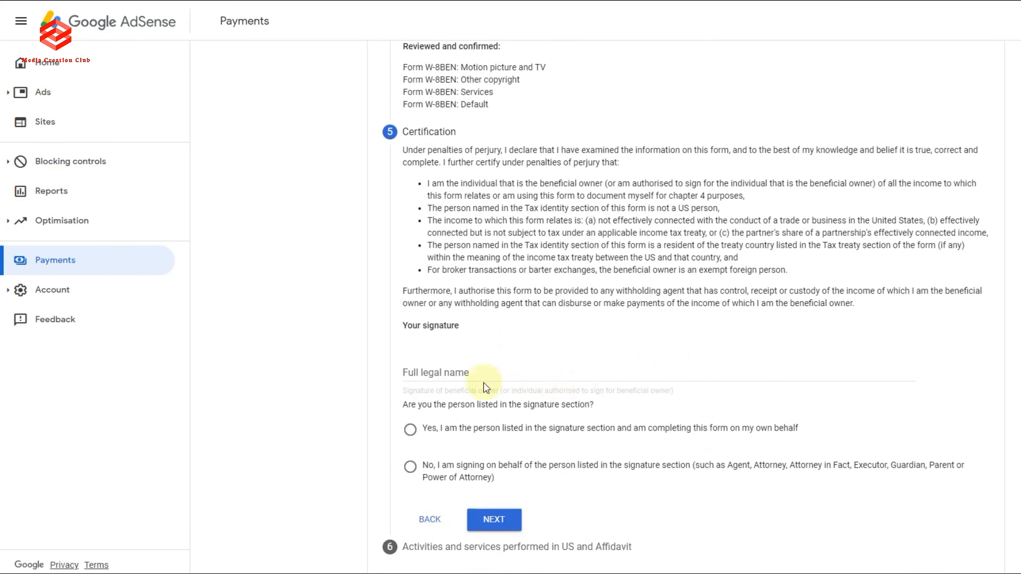
left_click(461, 372)
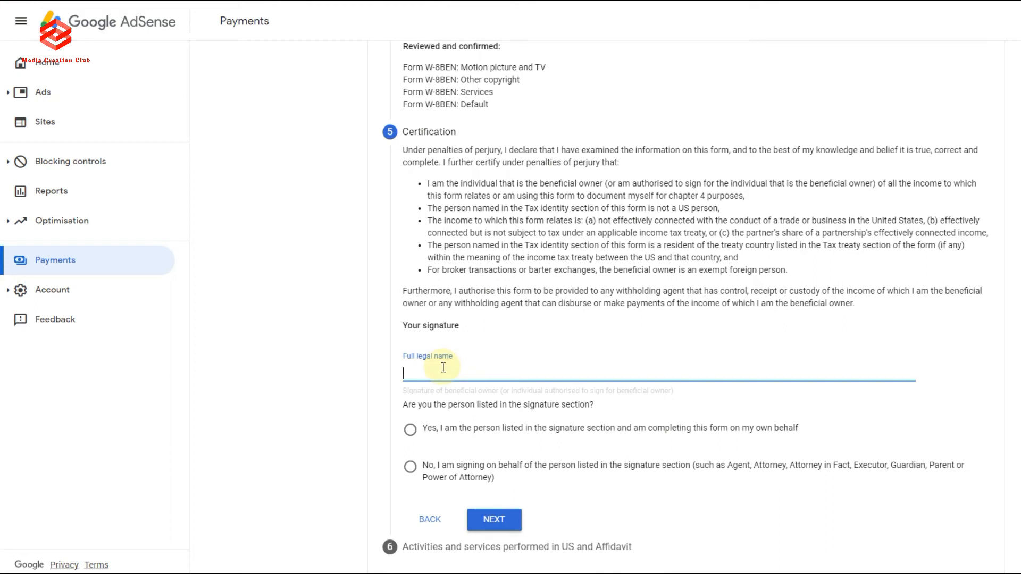
type("Habib ur rahman")
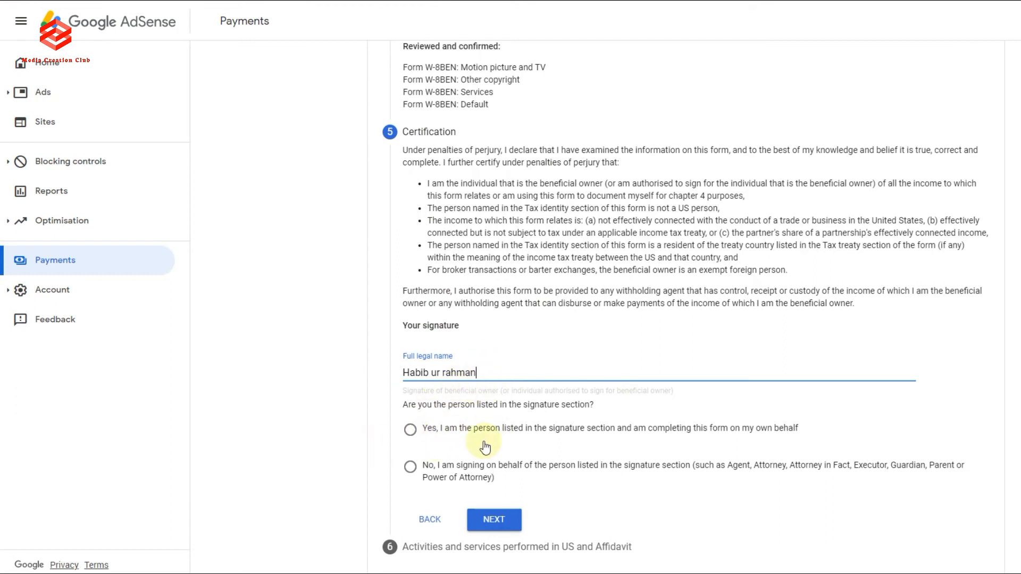
left_click(411, 430)
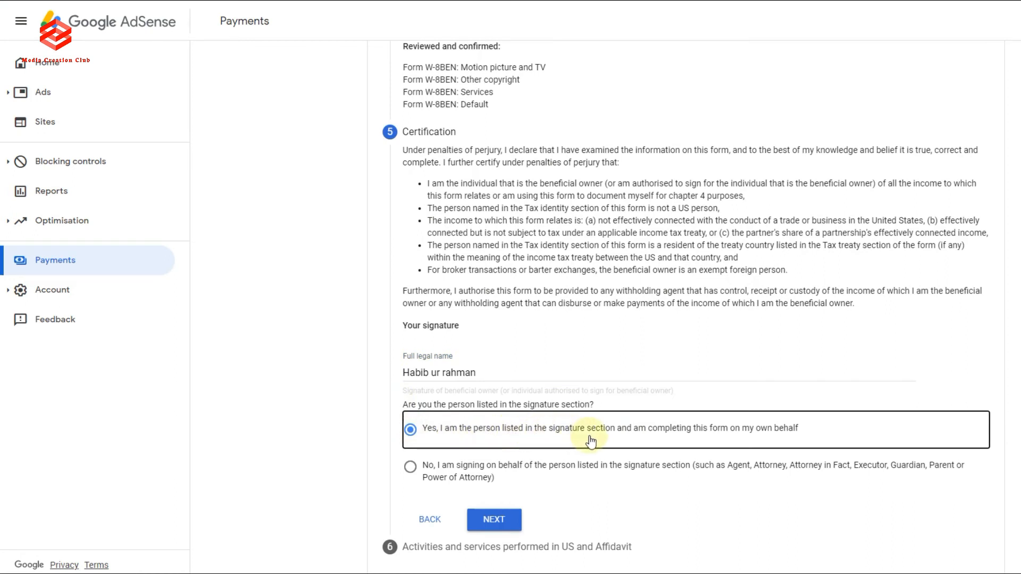
left_click(495, 521)
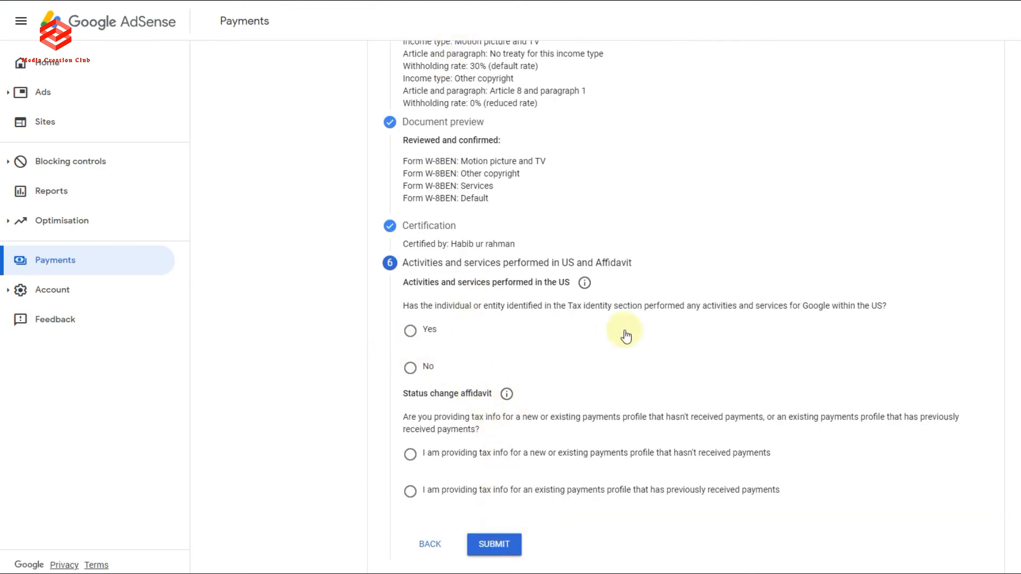
Answer No to activities and services performed in the US, and certify that services are performed solely outside the US.
left_click(410, 368)
scroll(420, 376, "down", 1)
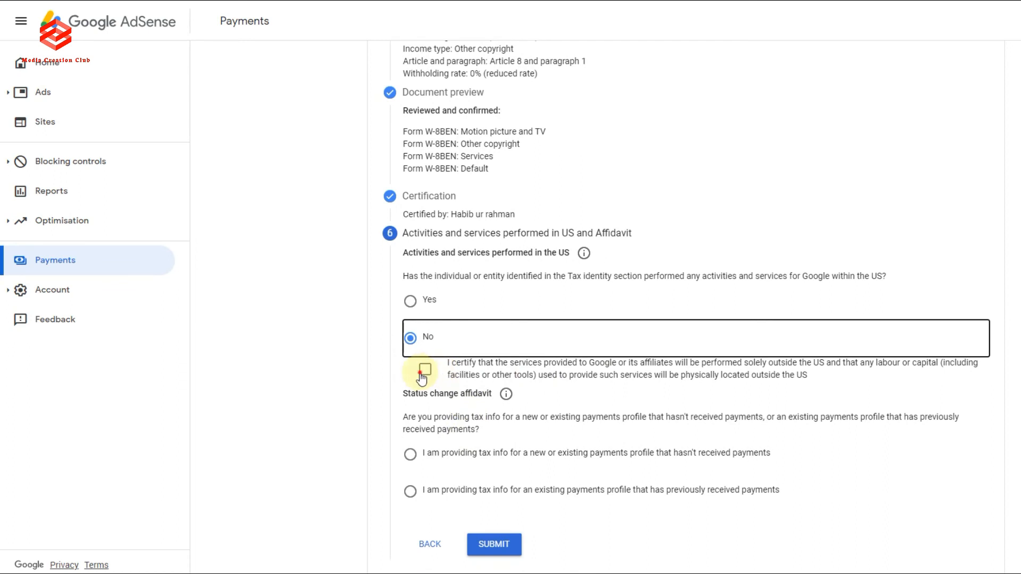
left_click(424, 371)
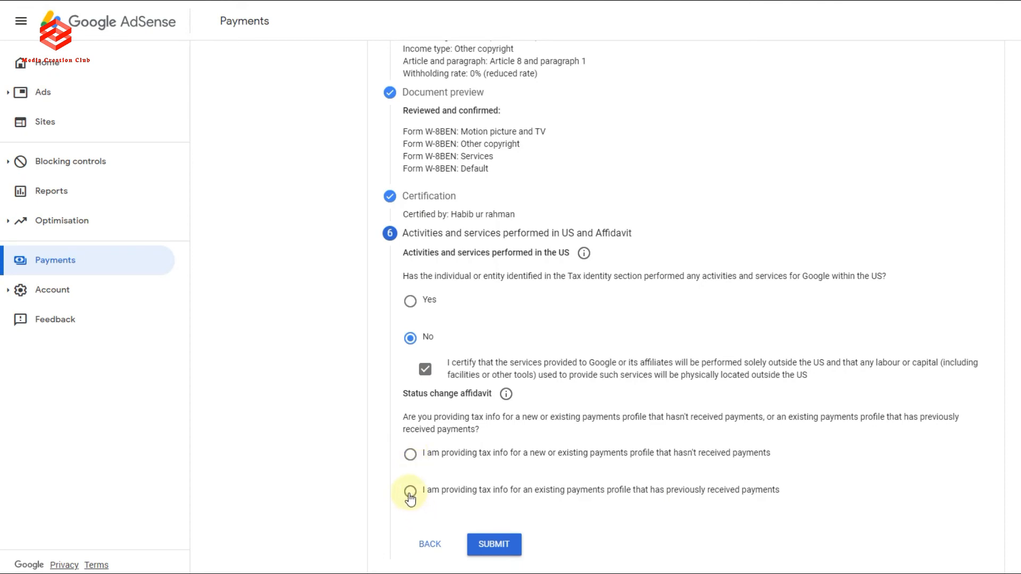
Declare the tax info is for a new or existing payments profile that hasn't received payments, and submit the form.
left_click(411, 457)
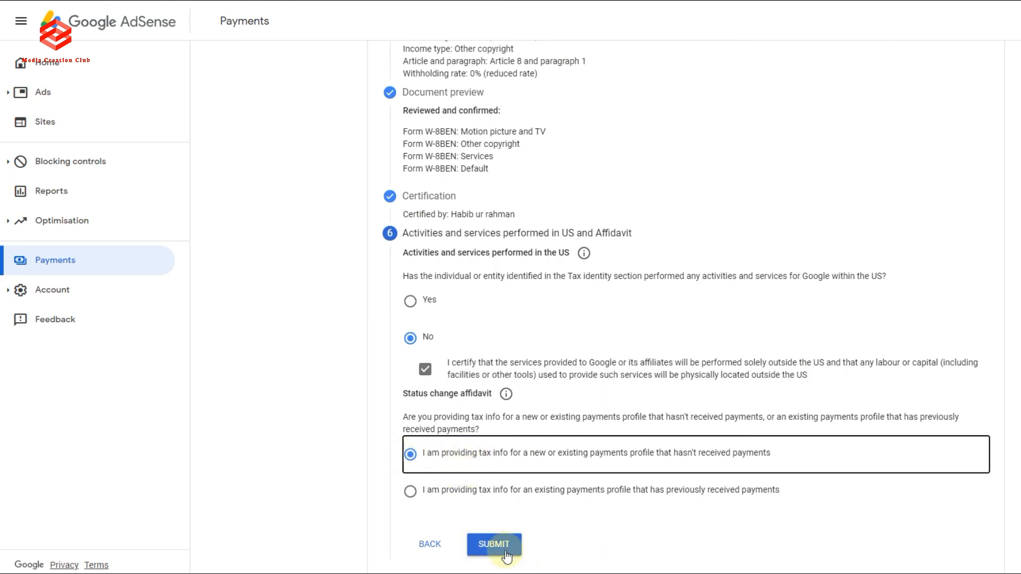
left_click(504, 554)
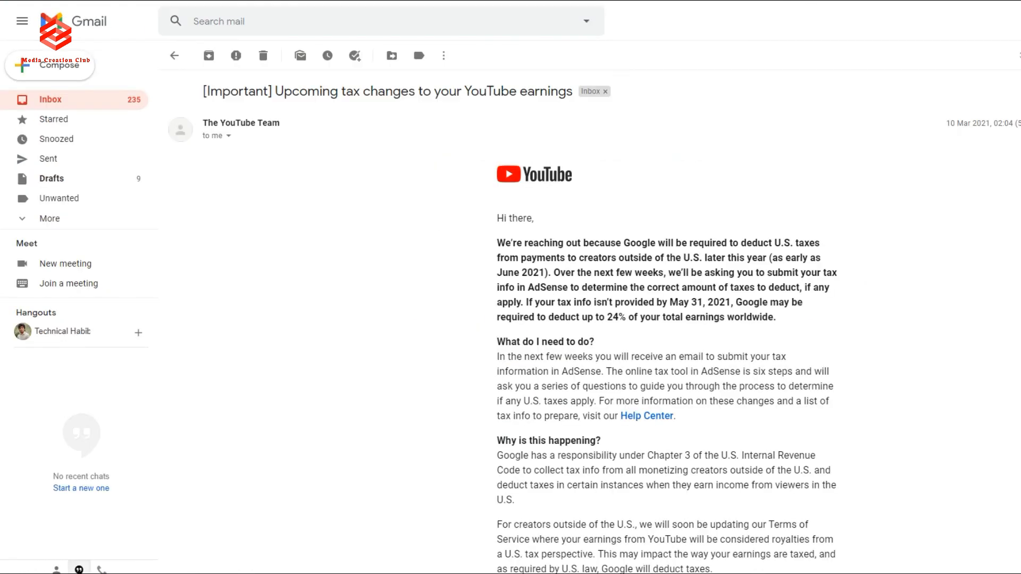
In the Gmail inbox, open the Google Payments email about the tax information and follow it to view the tax info in AdSense.
left_click(64, 104)
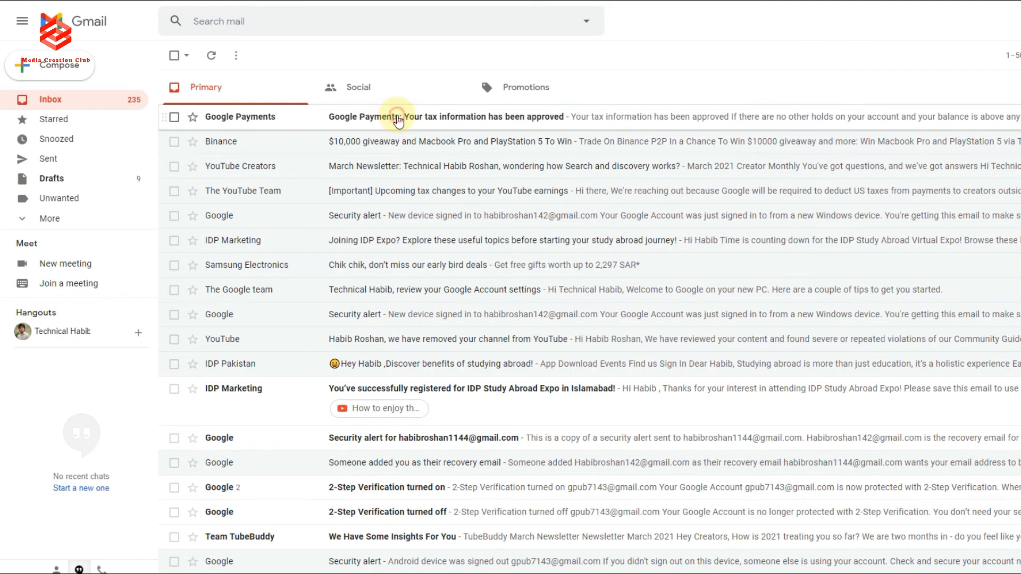
left_click(398, 122)
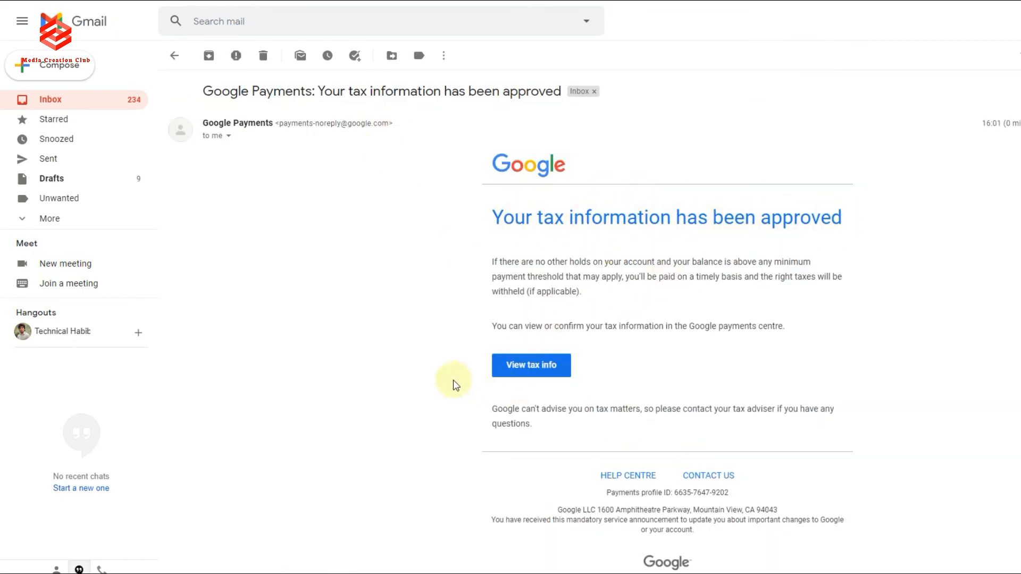
left_click(538, 373)
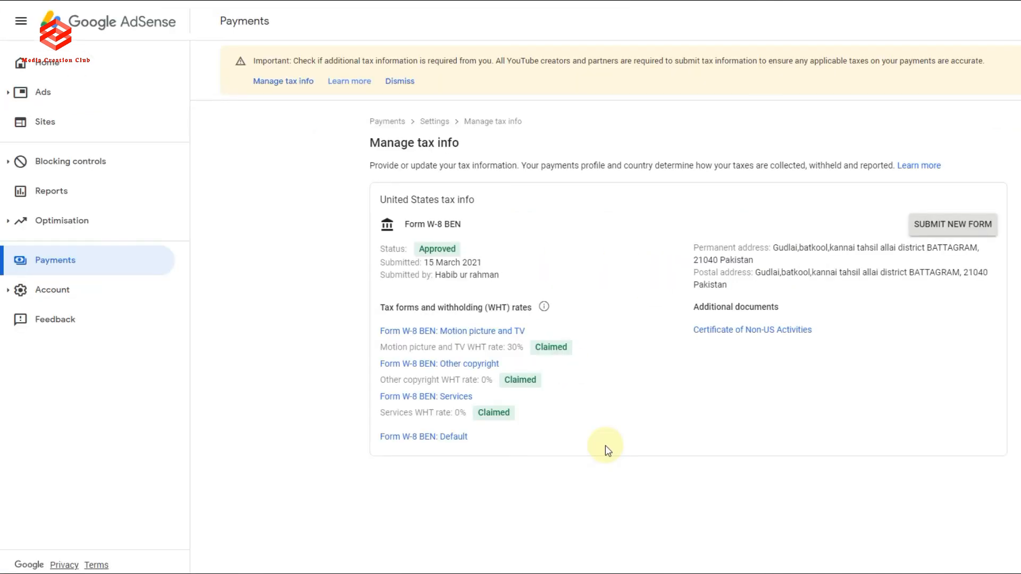